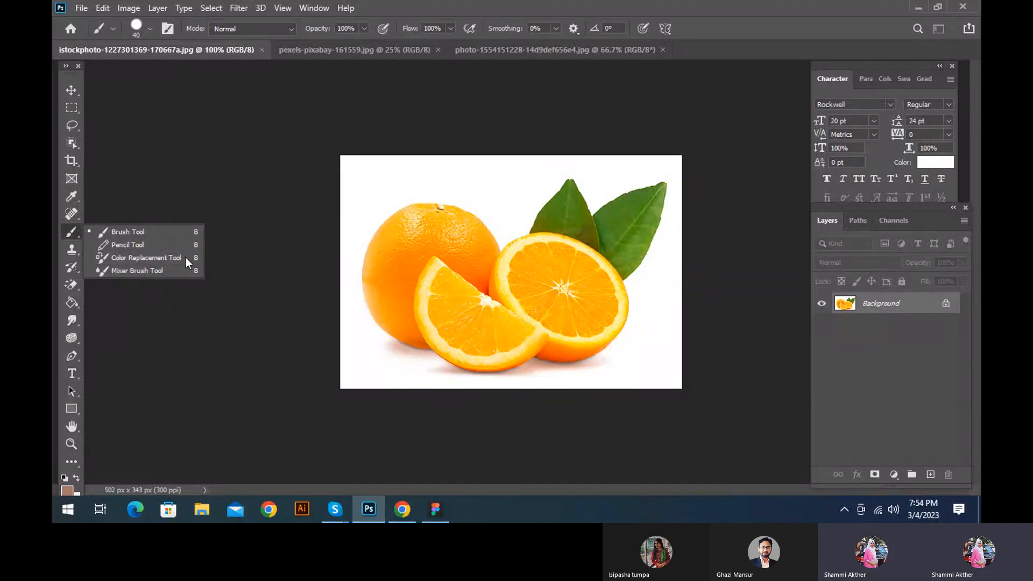
Activate the Color Replacement Tool and review its Hue, Saturation, Color and Luminosity modes
click(128, 257)
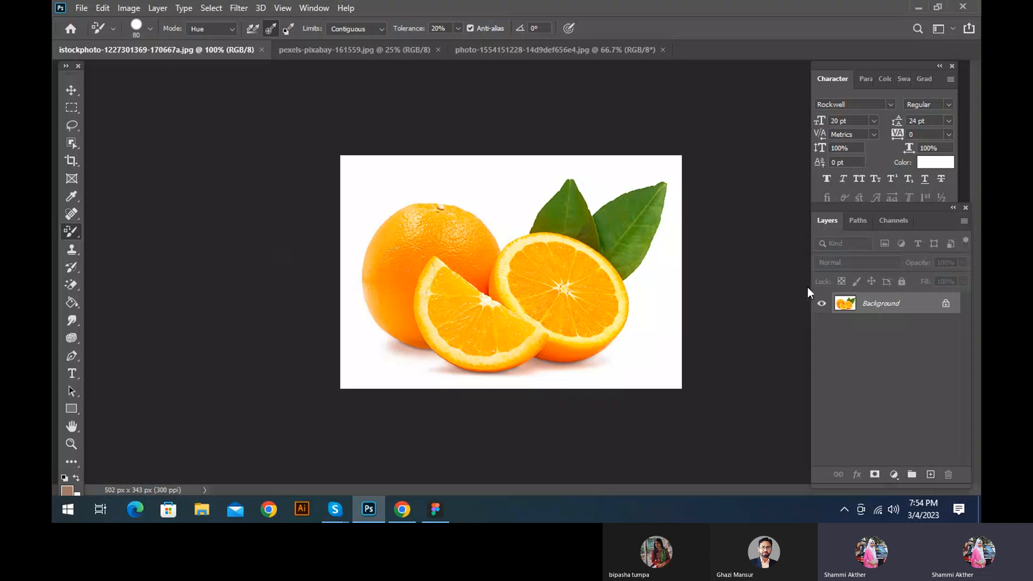
click(200, 29)
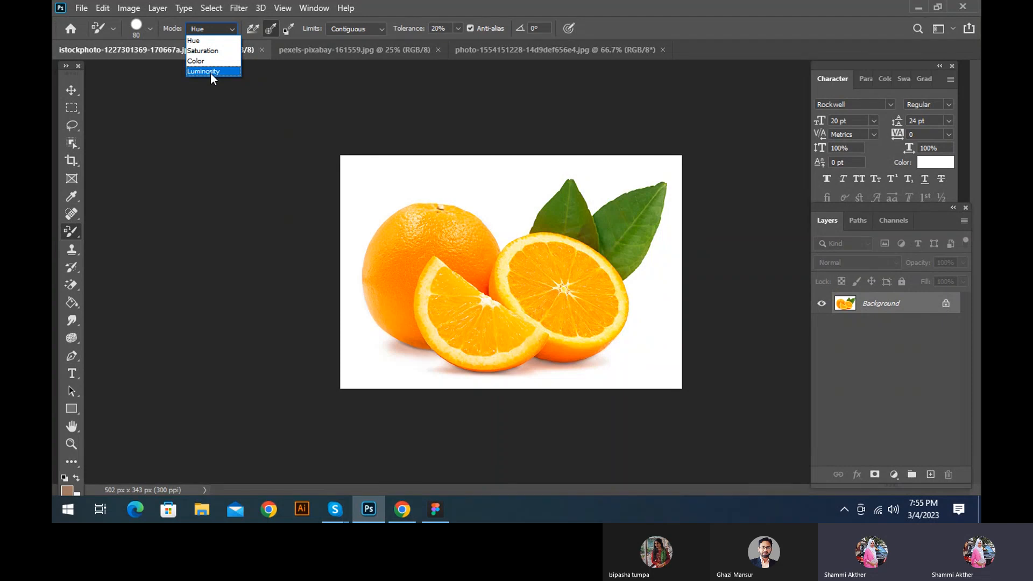
click(211, 29)
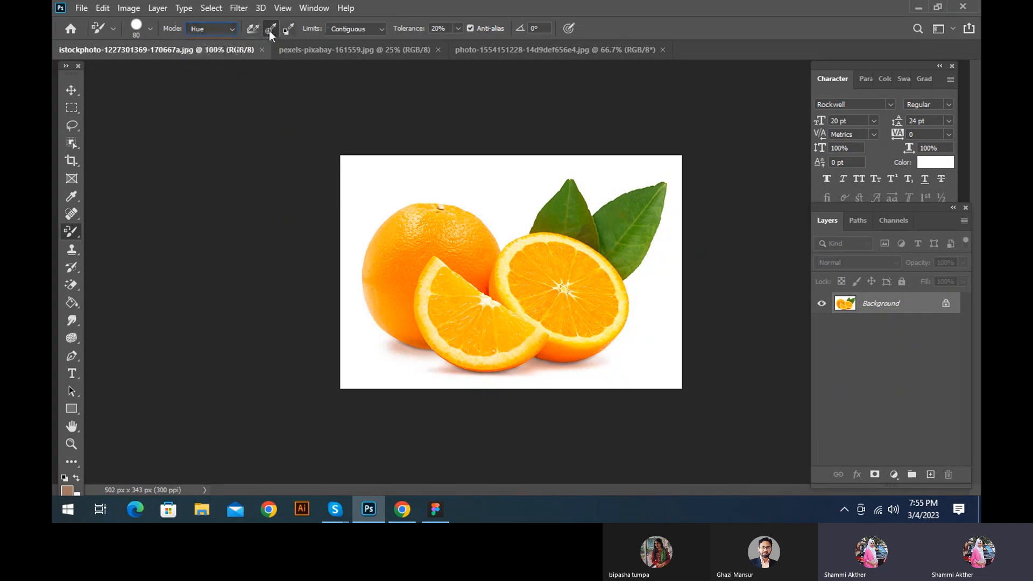
click(74, 290)
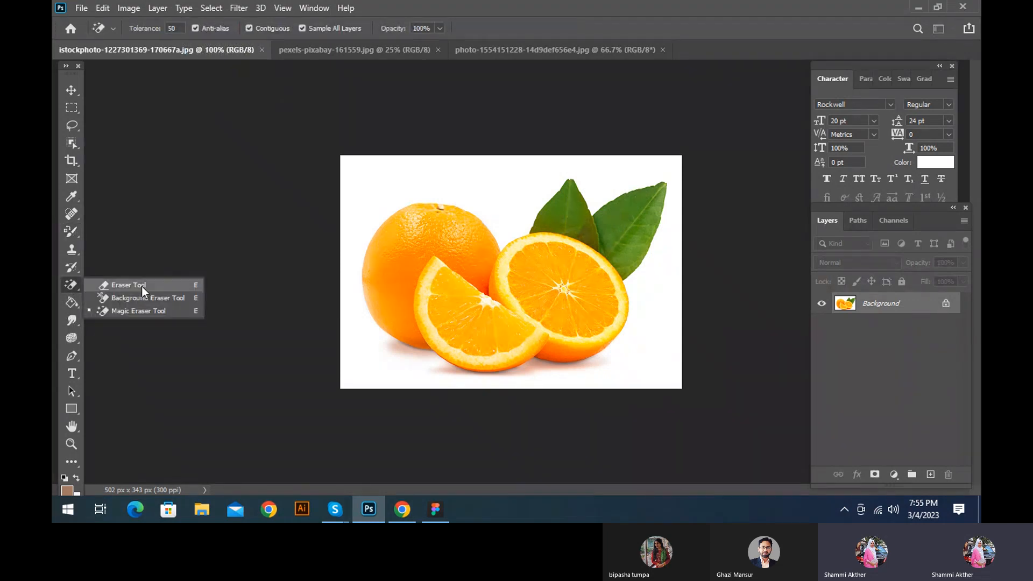
click(75, 290)
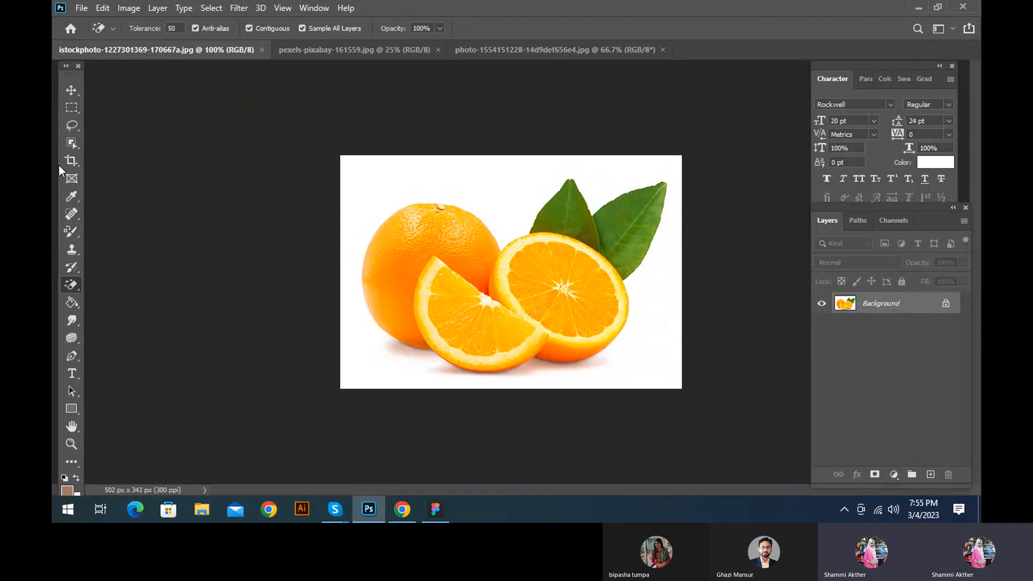
key(b)
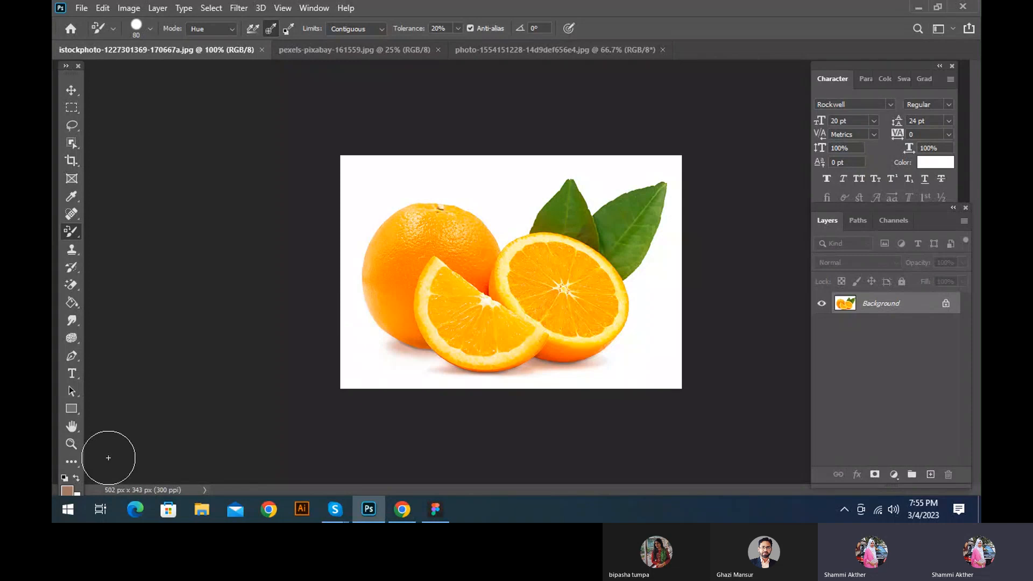
Sample the leaf's green as the foreground colour, and duplicate the Background layer with the original hidden
click(70, 199)
click(637, 244)
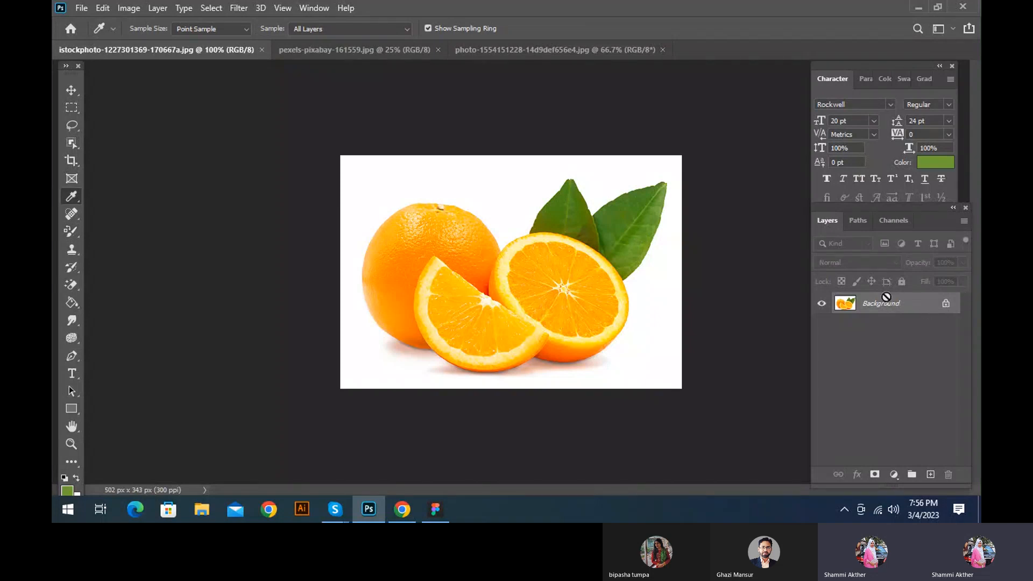
key(ctrl+j)
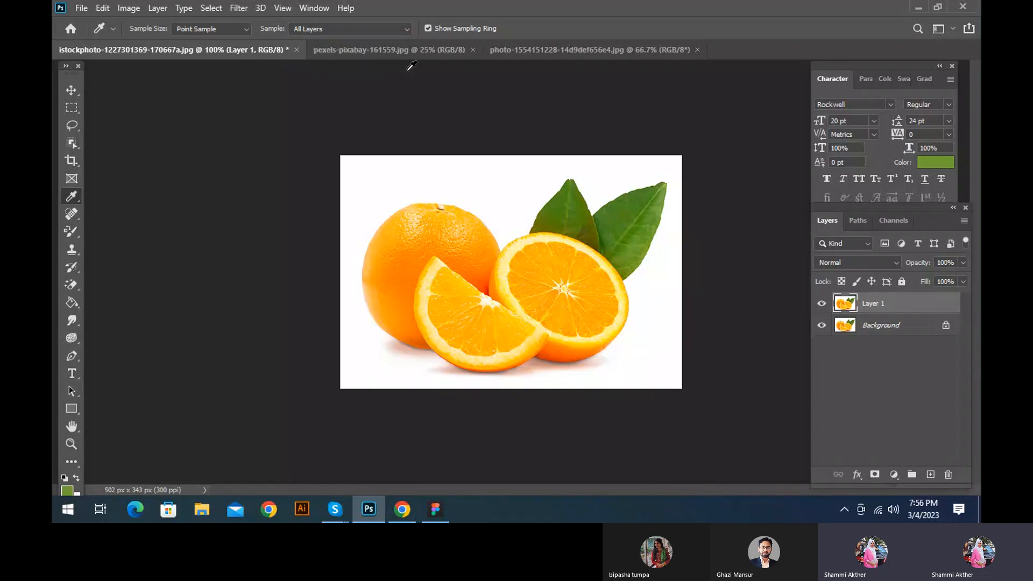
click(822, 325)
Set the Color Replacement Tool to Hue mode with Continuous sampling
click(70, 231)
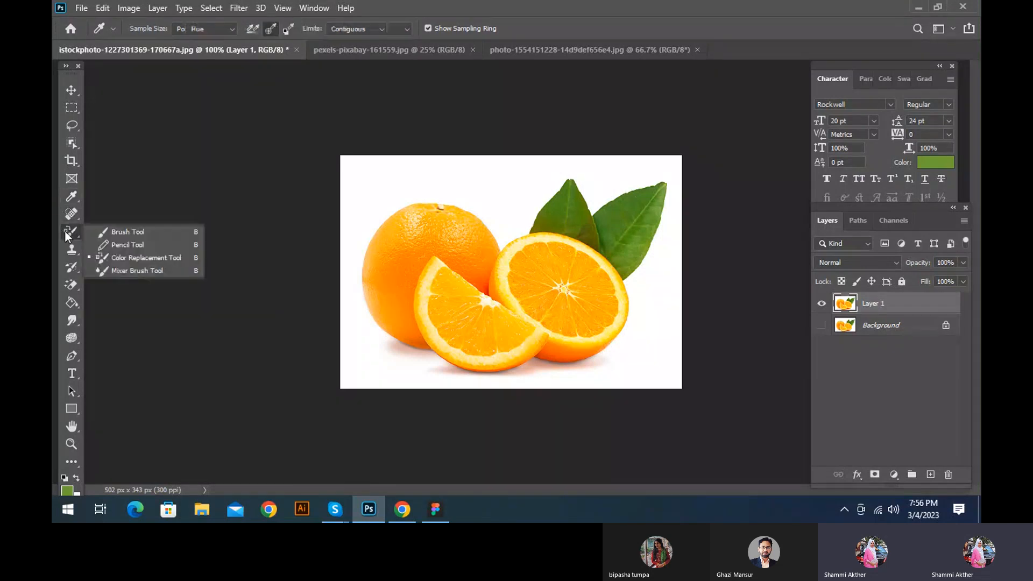
click(121, 256)
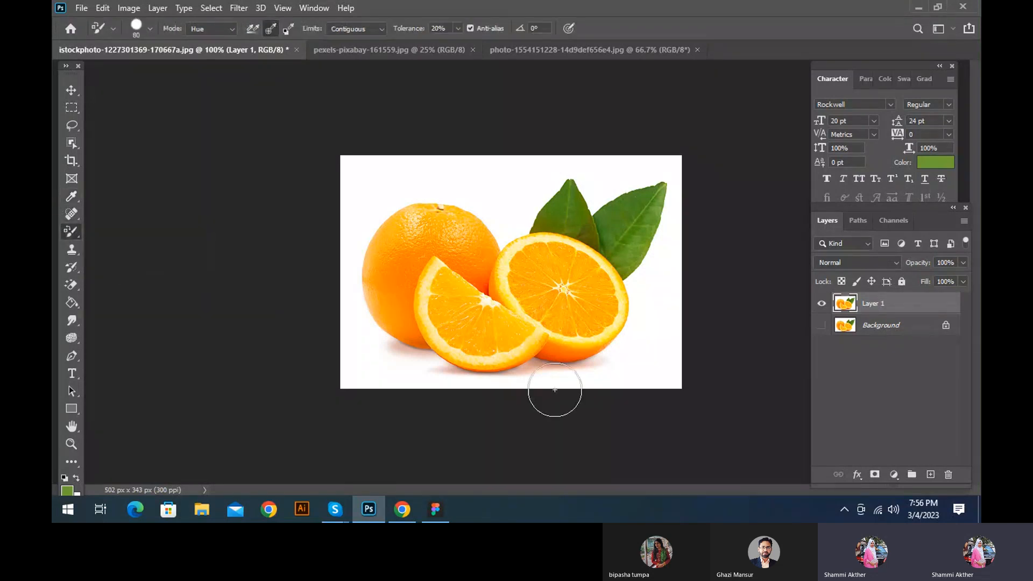
click(205, 30)
click(254, 28)
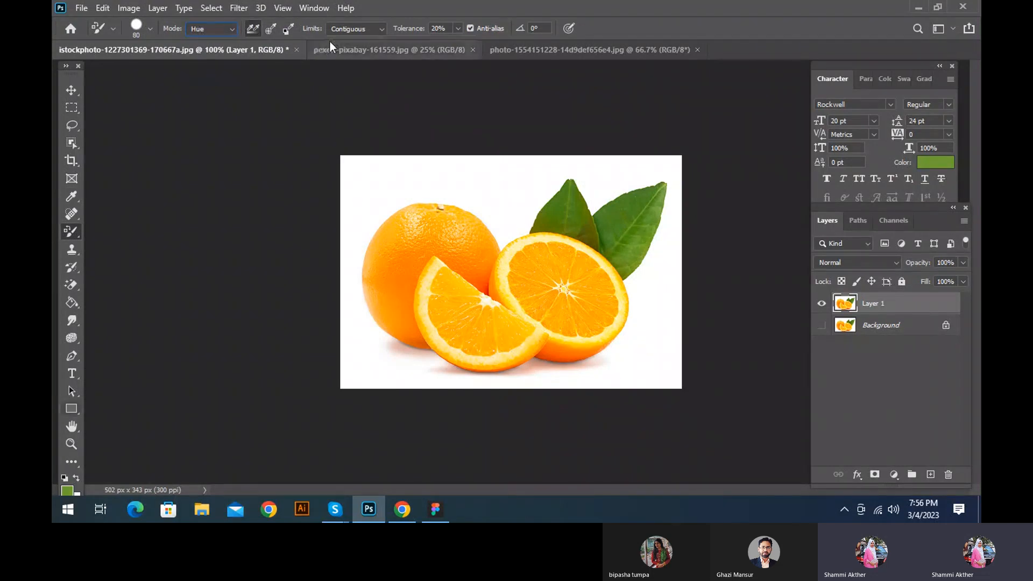
Brush a green test patch onto the upper part of the whole orange and reduce the brush size to 45
click(417, 251)
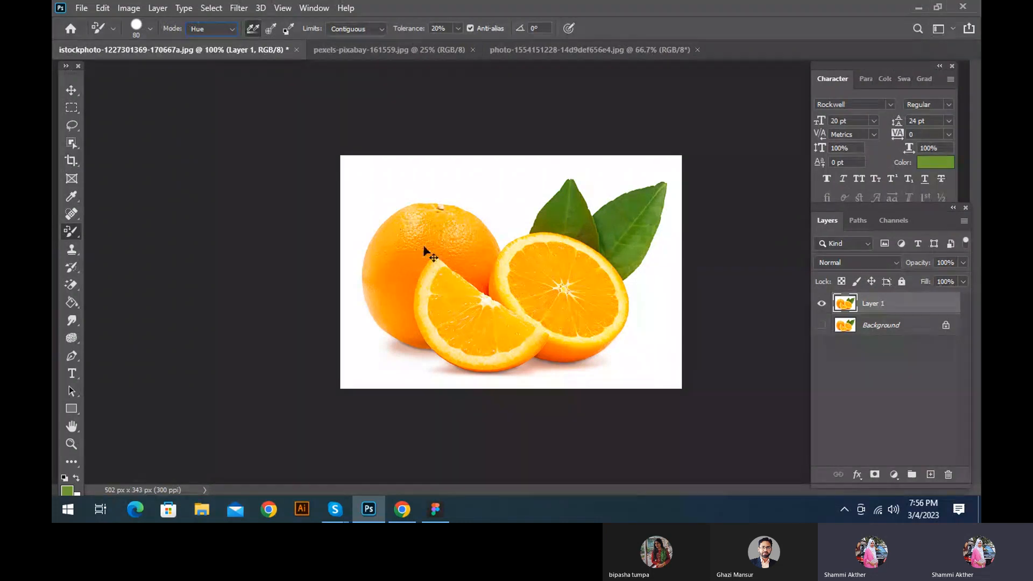
key(ctrl+plus)
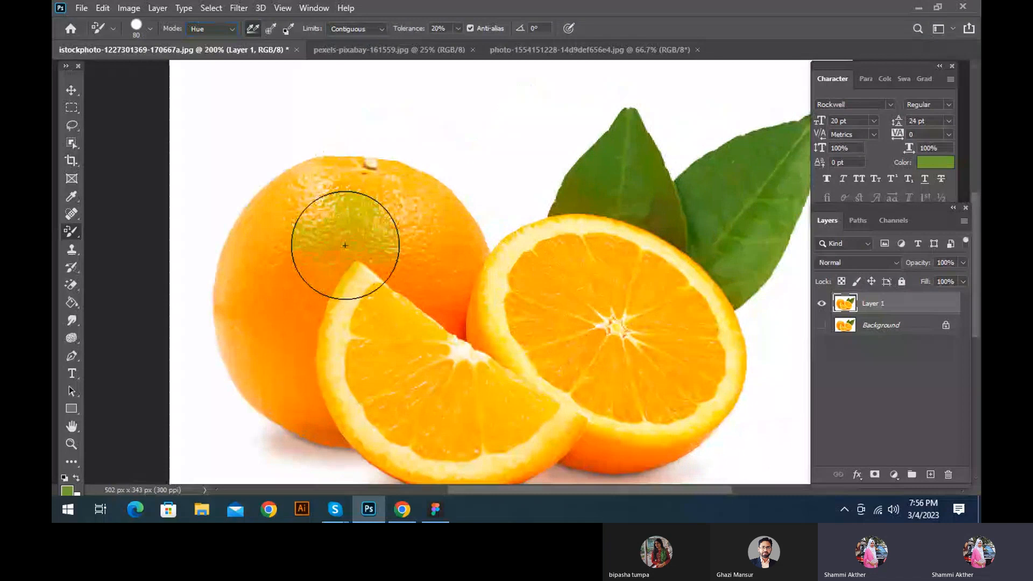
key(bracketleft)
key(bracketleft)
key(bracketleft)
key(bracketleft)
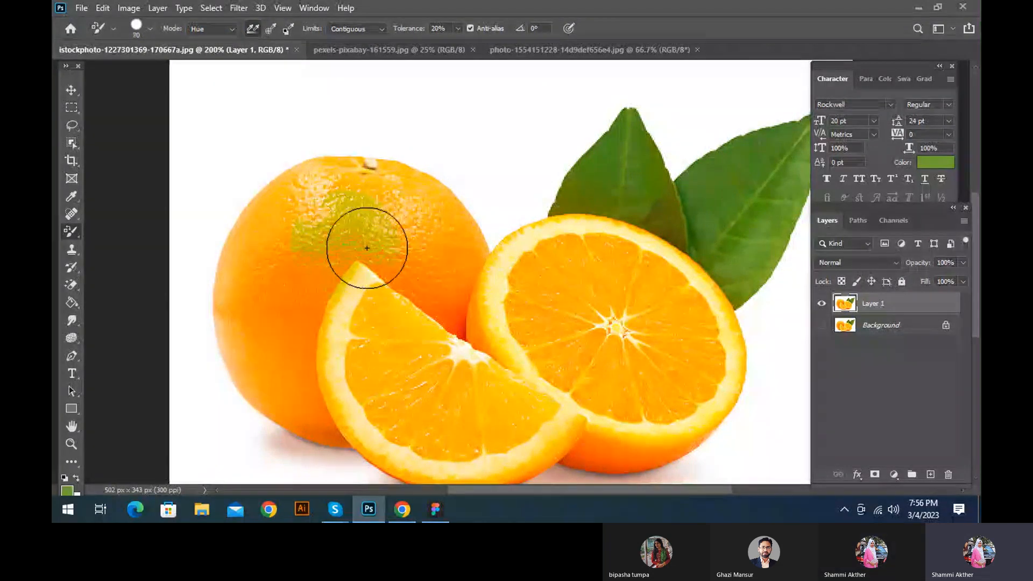
key(ctrl+minus)
scroll(461, 300, down, 1)
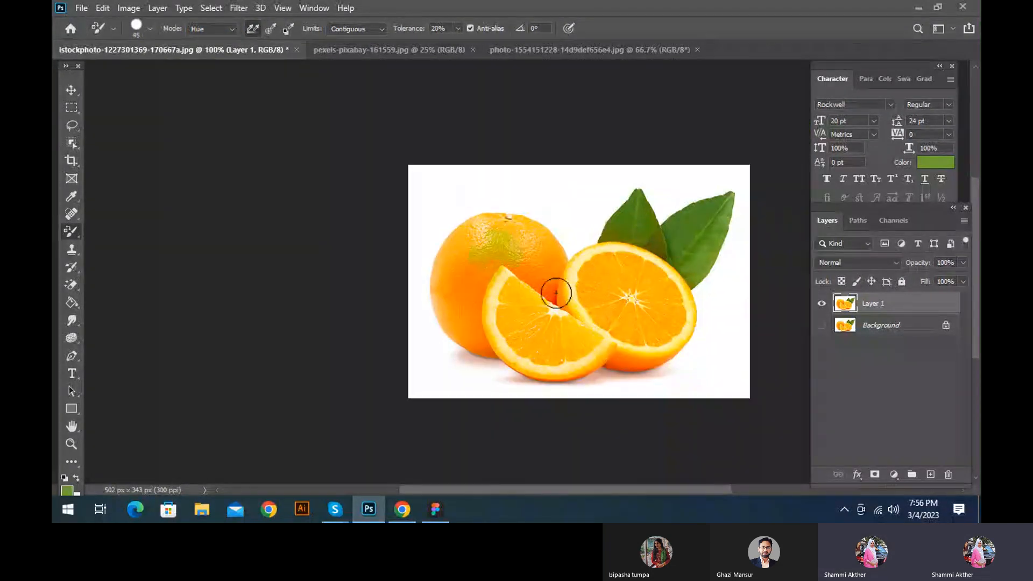
Try recolouring the whole orange, the wedge and the half orange green with Continuous sampling, and undo all the green strokes
ctrl+click(570, 253)
mouse_move(445, 249)
mouse_down()
mouse_move(366, 262)
mouse_move(400, 254)
mouse_move(373, 352)
mouse_up()
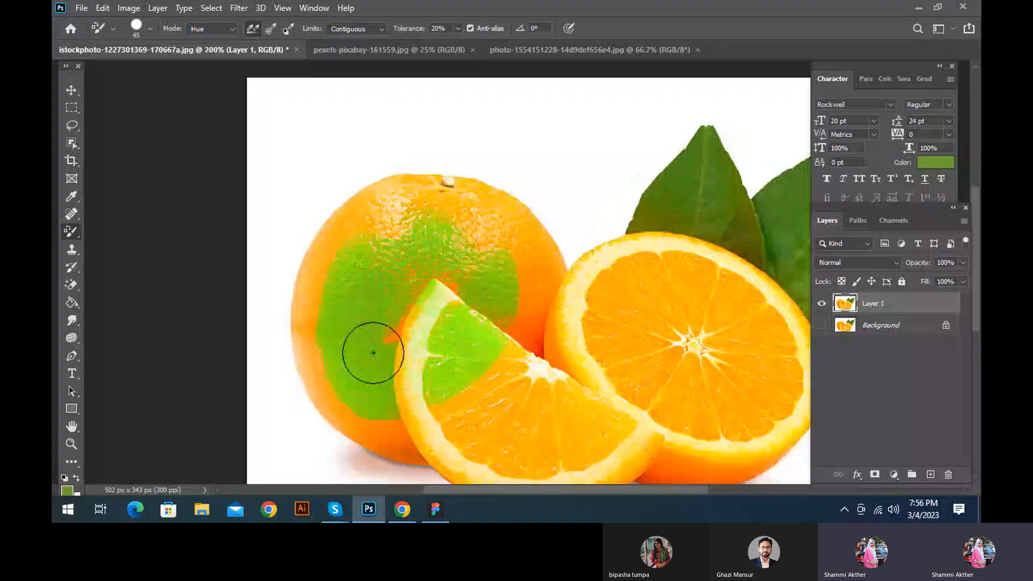
mouse_move(373, 353)
mouse_down()
mouse_move(495, 277)
mouse_move(426, 412)
mouse_move(332, 429)
mouse_move(327, 270)
mouse_move(408, 199)
mouse_move(387, 235)
mouse_move(514, 299)
mouse_move(535, 347)
mouse_move(519, 441)
mouse_up()
scroll(579, 407, down, 1)
mouse_move(567, 383)
mouse_down()
mouse_move(472, 318)
mouse_move(625, 276)
mouse_move(521, 249)
mouse_move(594, 228)
mouse_up()
key(ctrl+minus)
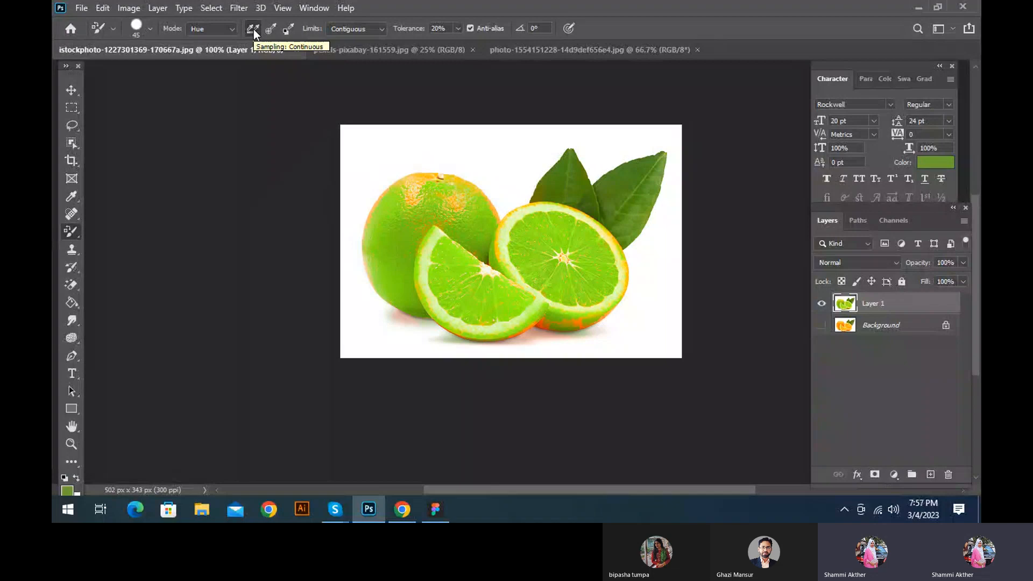
key(ctrl+z)
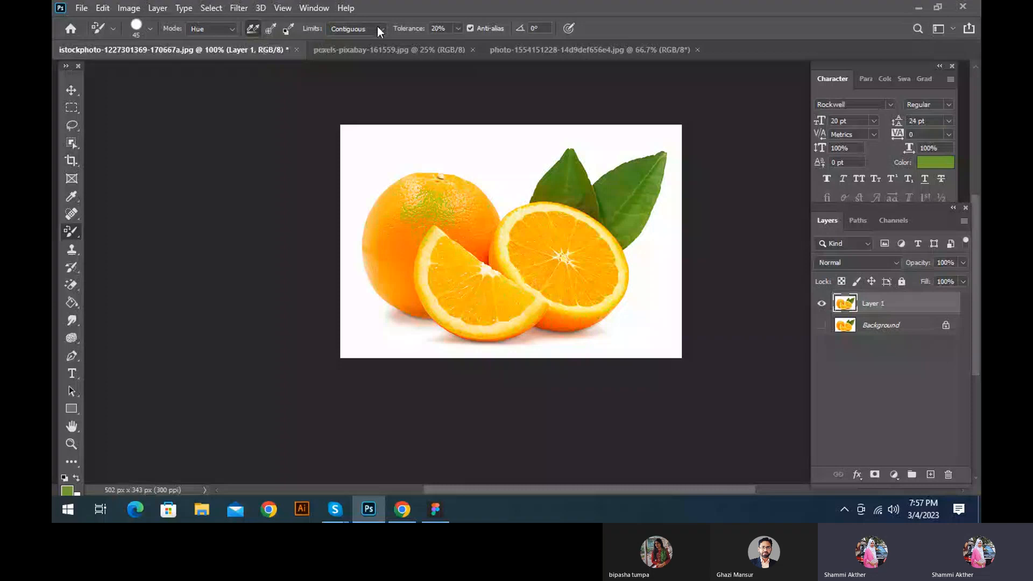
key(ctrl+z)
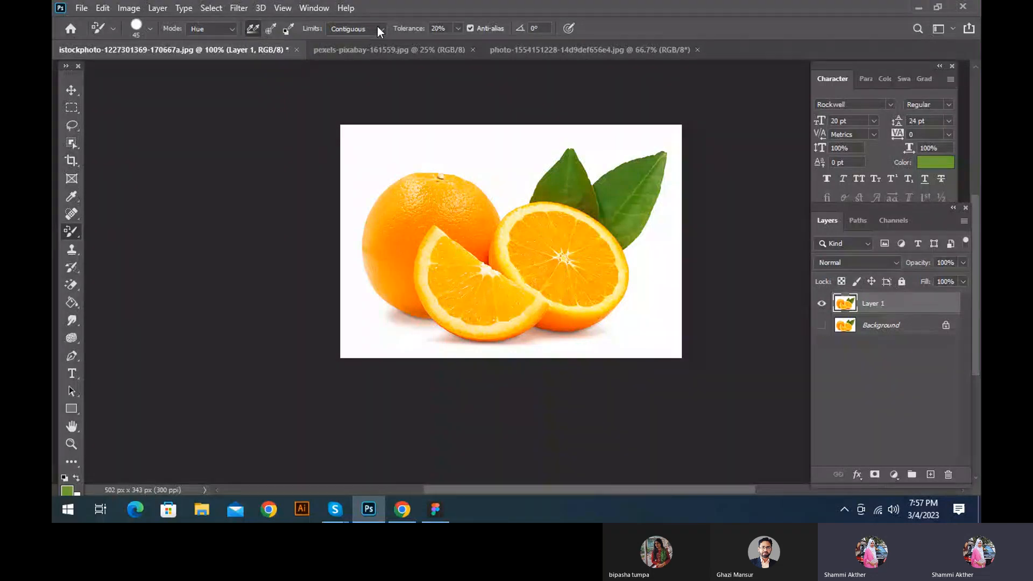
Try recolouring the oranges green on the duplicate layer with sampling set to Once, and undo the stroke
click(271, 31)
scroll(425, 320, up, 1)
mouse_move(423, 212)
mouse_down()
mouse_move(422, 258)
mouse_move(487, 239)
mouse_move(503, 321)
mouse_move(425, 309)
mouse_move(534, 319)
mouse_move(497, 250)
mouse_move(461, 288)
mouse_move(403, 239)
mouse_up()
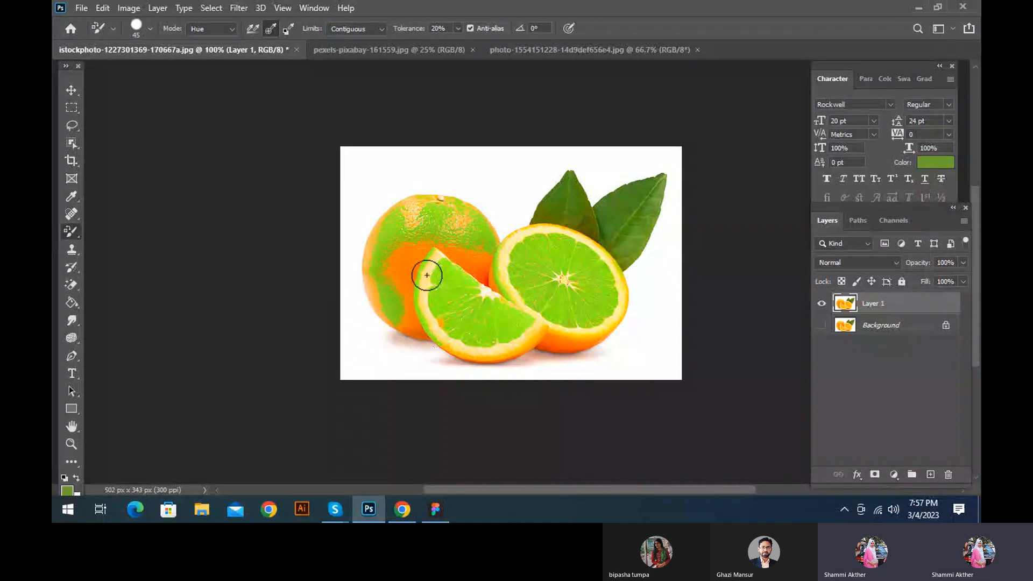
key(ctrl+z)
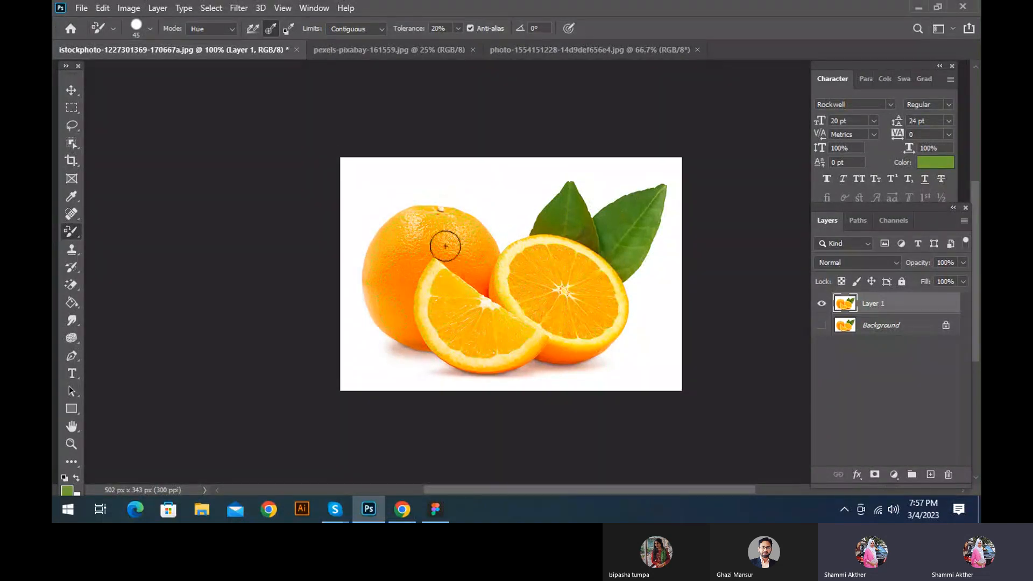
Try recolouring the darker orange areas between and beneath the fruits with Once sampling, and undo the strokes
mouse_move(446, 246)
mouse_down()
mouse_move(470, 282)
mouse_move(417, 289)
mouse_move(509, 251)
mouse_move(366, 327)
mouse_move(402, 353)
mouse_up()
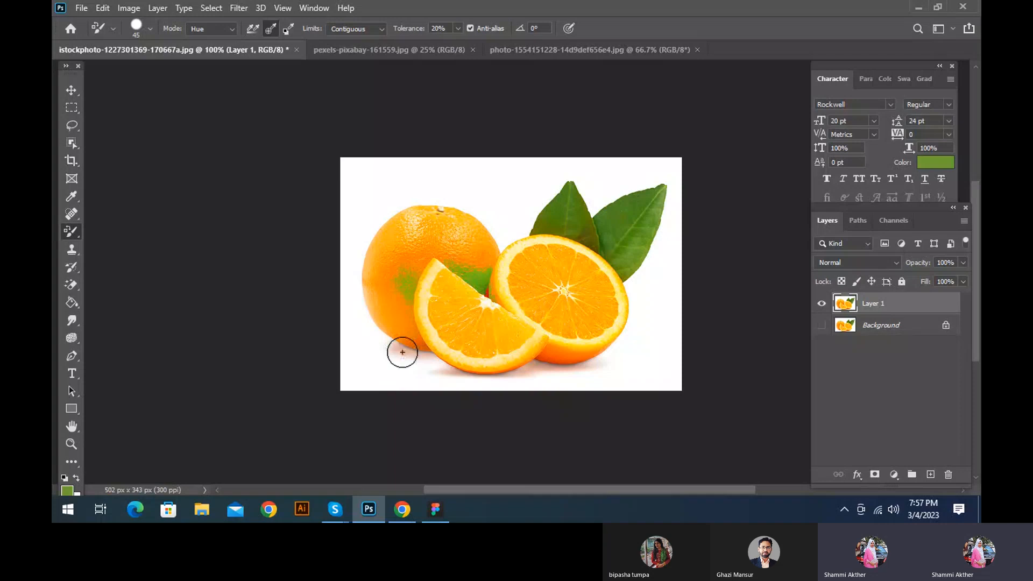
drag(402, 352, 575, 357)
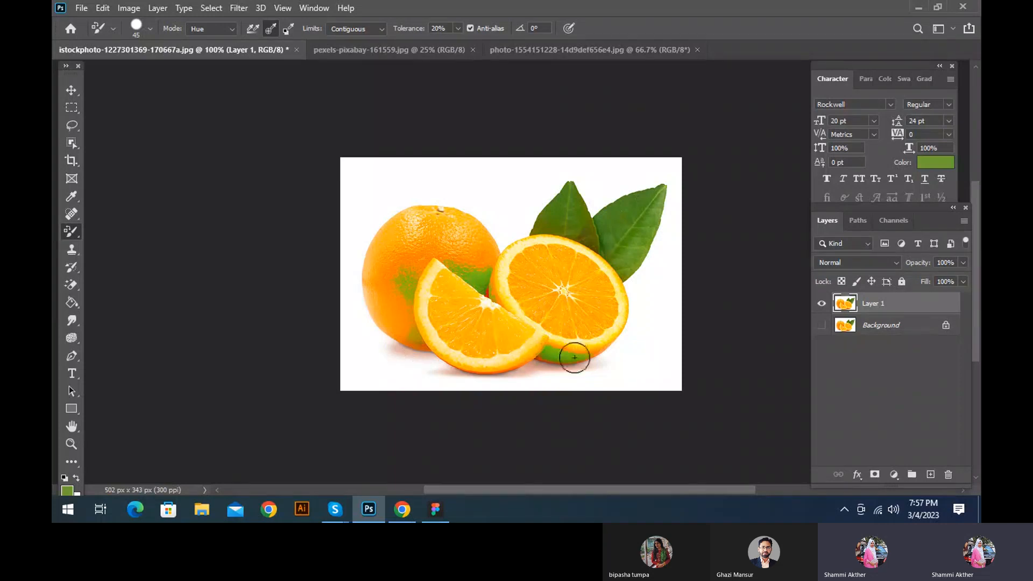
key(ctrl+z)
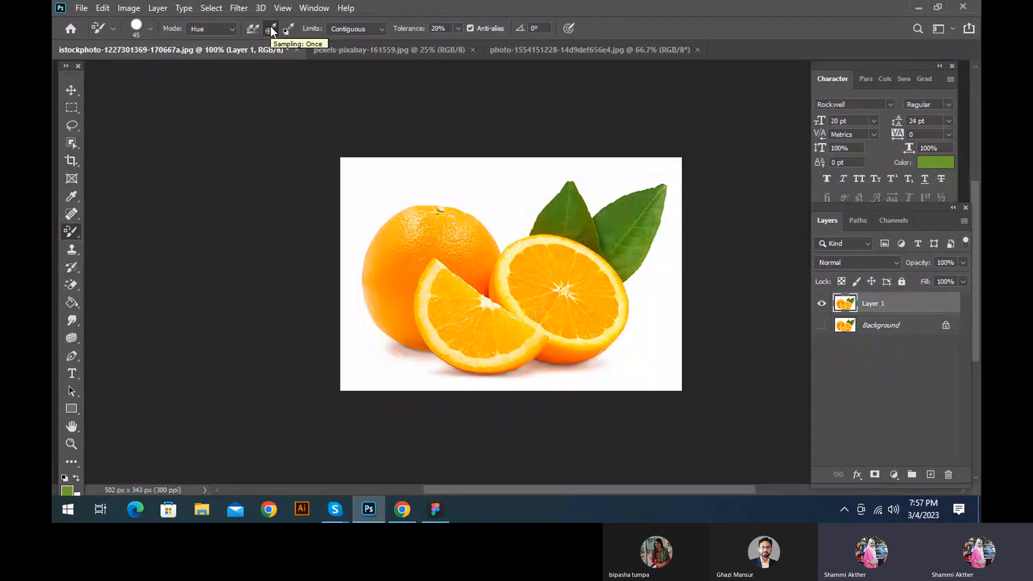
Set sampling to Background Swatch and set the background colour to the deep orange ff7103 sampled from the fruit
click(289, 29)
scroll(94, 478, down, 1)
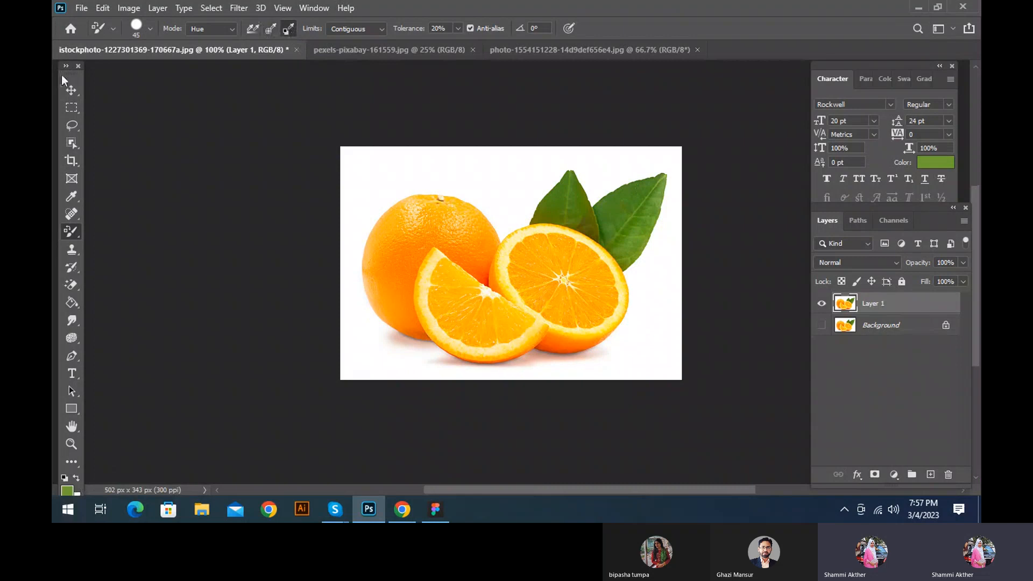
click(66, 66)
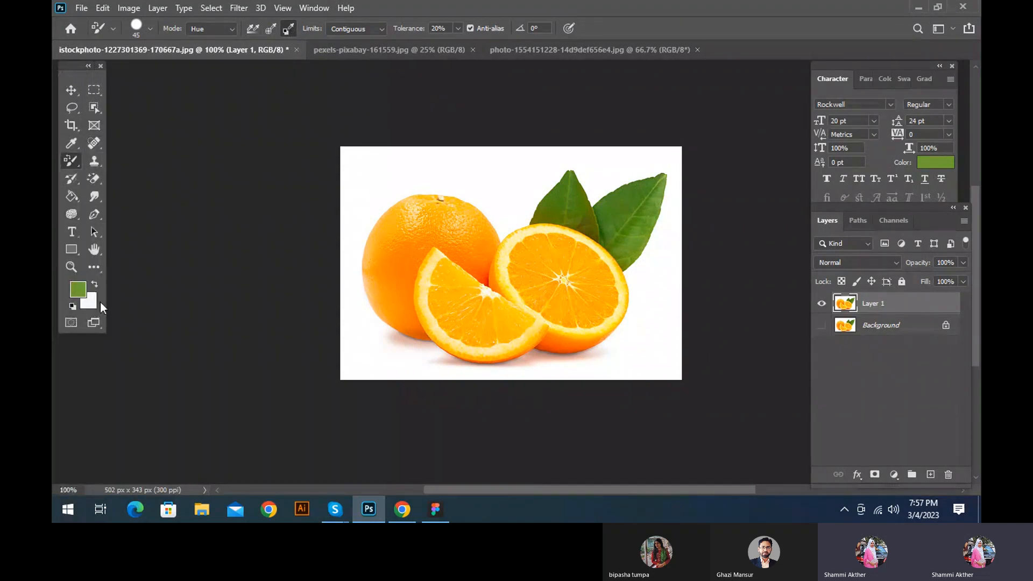
click(92, 302)
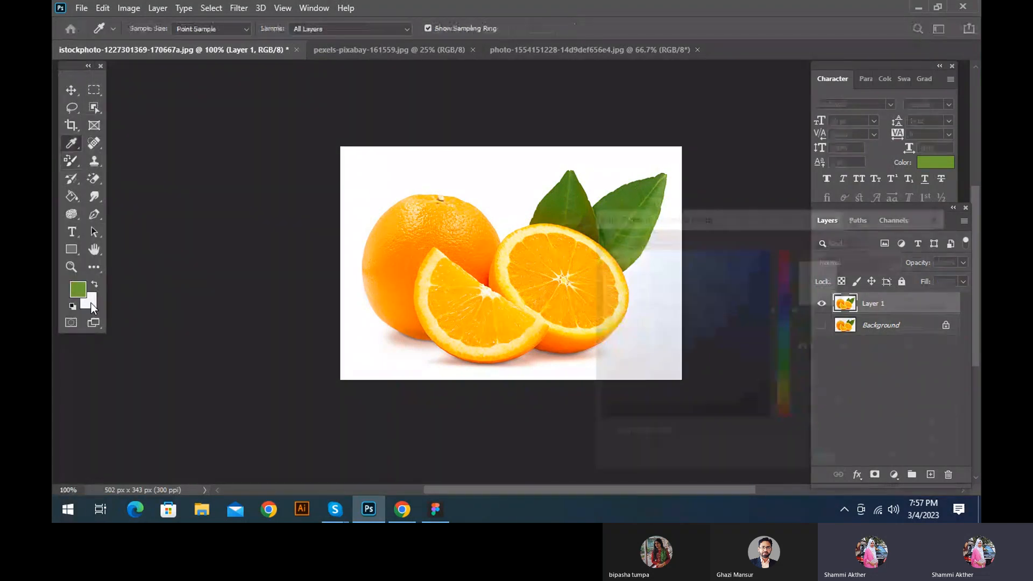
click(434, 278)
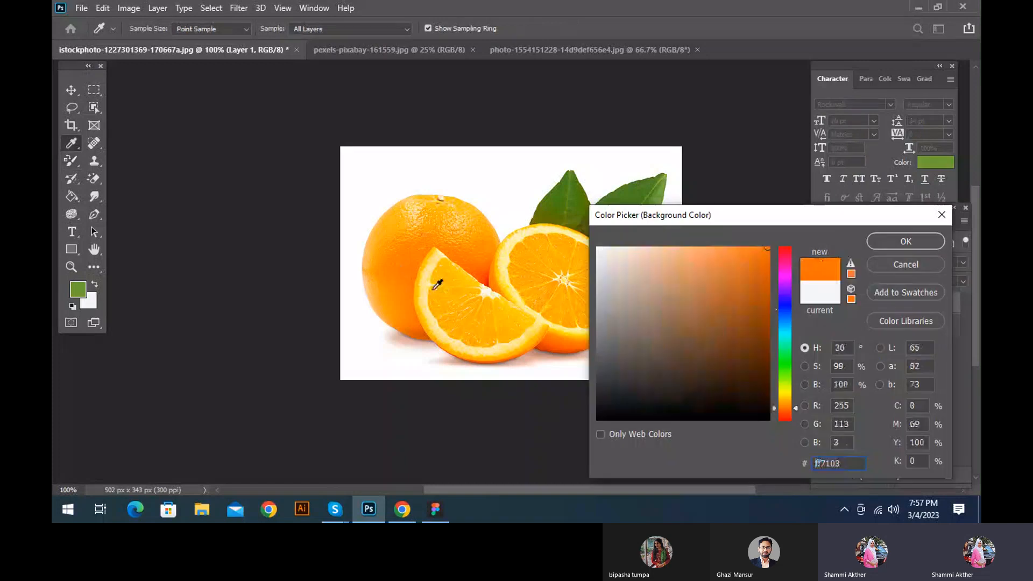
click(876, 242)
Try recolouring the deep-orange areas of the whole orange and under the half orange green, and undo the strokes
key(b)
mouse_move(415, 300)
mouse_down()
mouse_move(421, 222)
mouse_move(462, 287)
mouse_up()
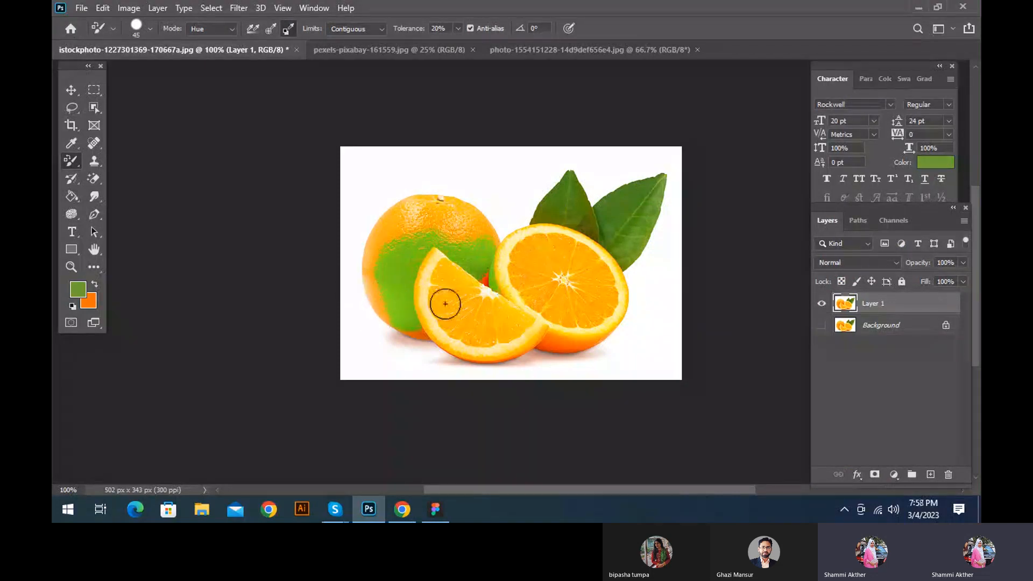
drag(583, 339, 524, 346)
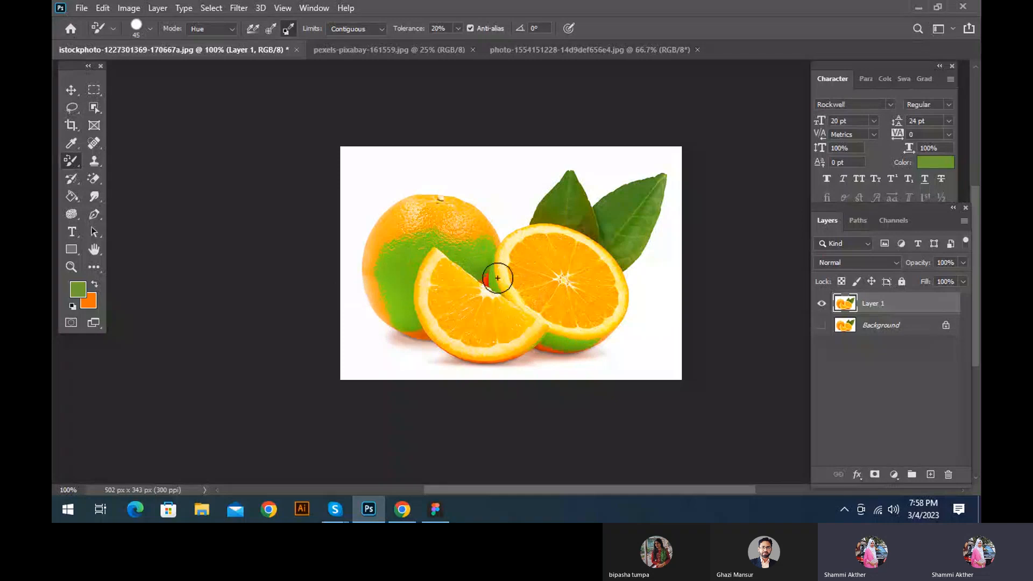
key(ctrl+z)
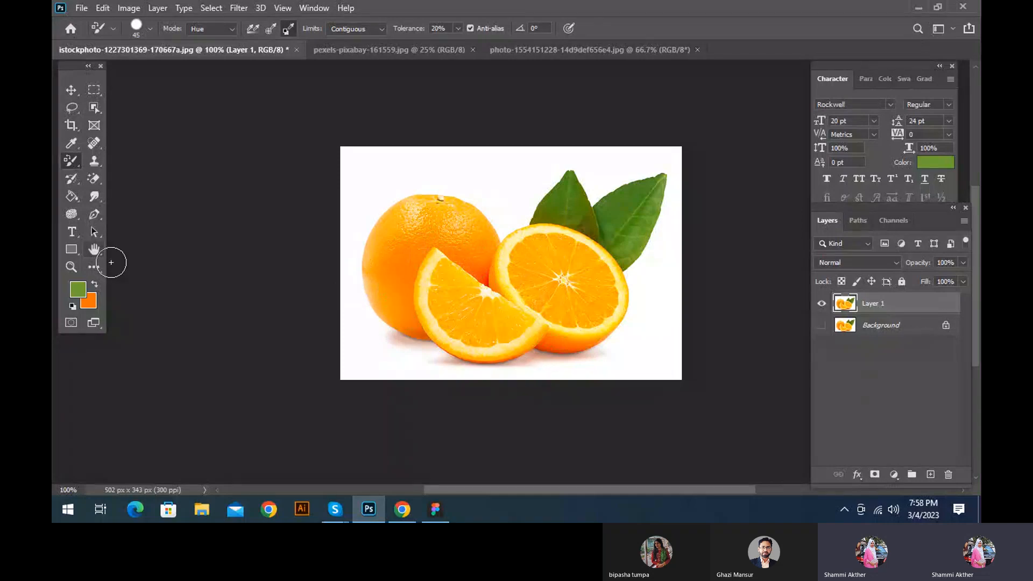
Change the background colour to a lighter orange sampled from the whole orange's upper left side
click(71, 143)
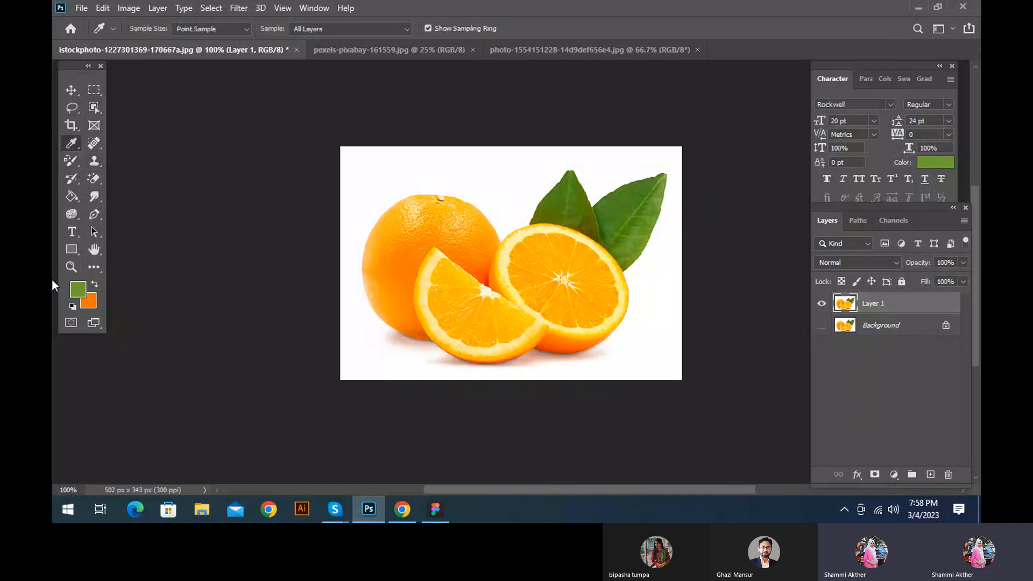
click(88, 302)
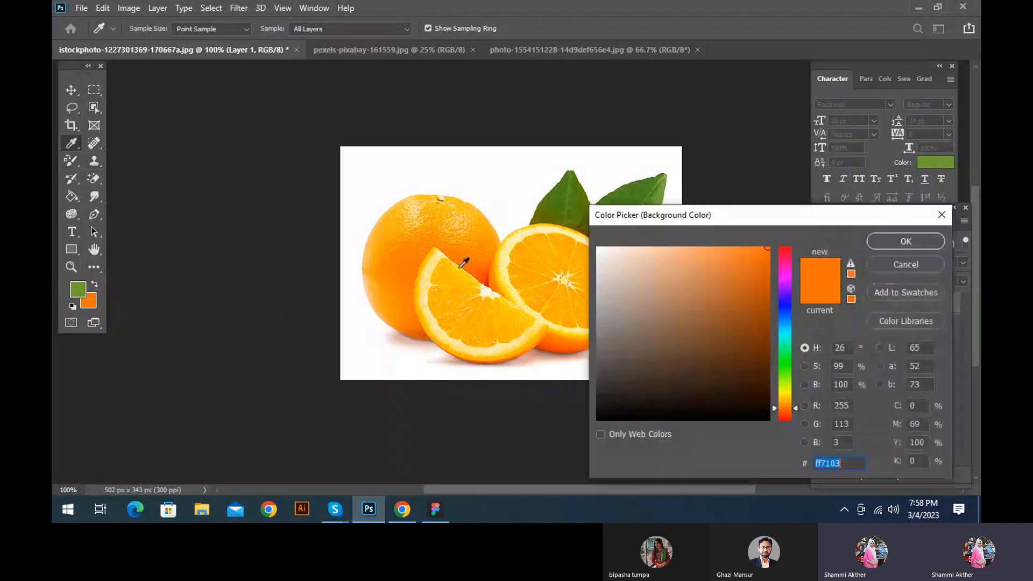
click(380, 236)
click(906, 241)
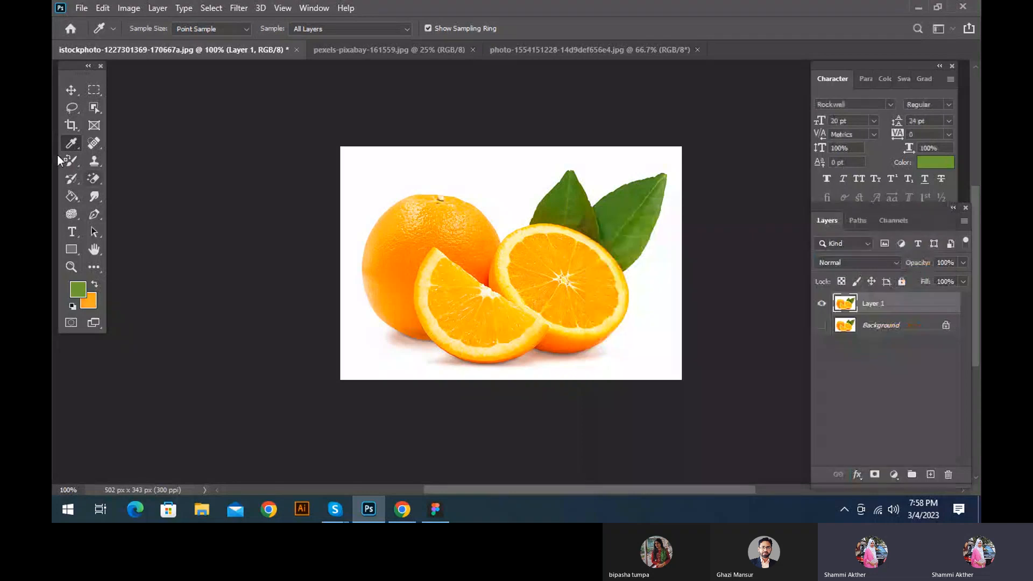
Recolour the lighter orange areas of the whole orange, the half orange and the wedge green with the Color Replacement Tool
click(71, 160)
drag(414, 230, 388, 300)
mouse_move(391, 255)
mouse_down()
mouse_move(429, 339)
mouse_move(369, 249)
mouse_move(491, 252)
mouse_move(496, 286)
mouse_move(497, 276)
mouse_move(603, 304)
mouse_move(546, 325)
mouse_up()
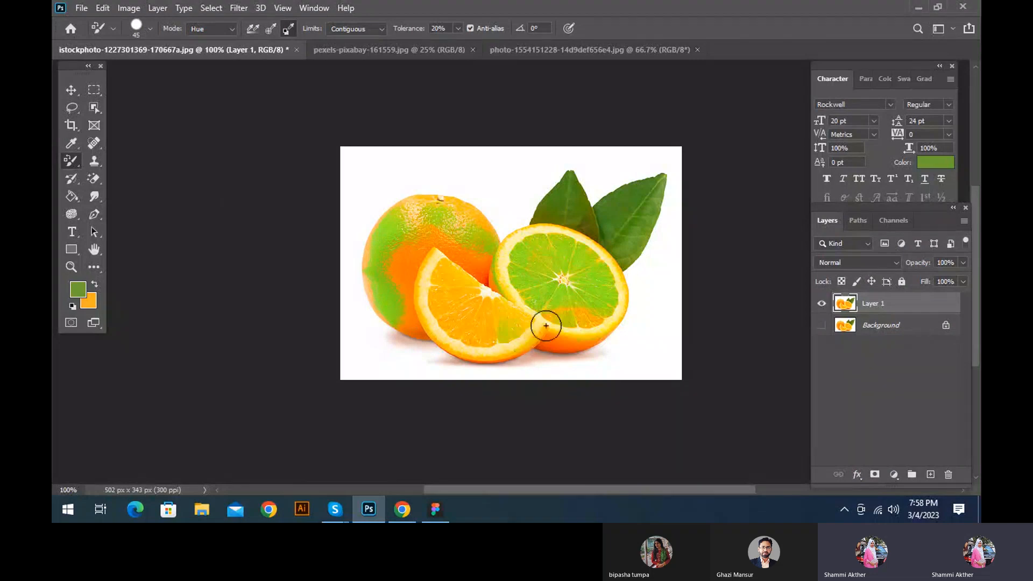
drag(547, 325, 411, 305)
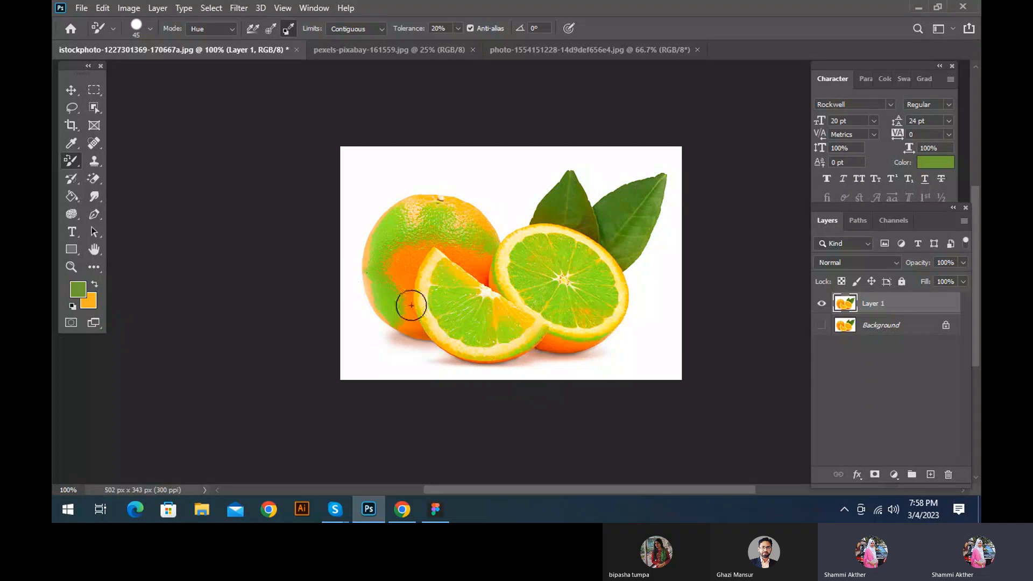
mouse_move(412, 306)
mouse_down()
mouse_move(446, 344)
mouse_move(487, 350)
mouse_up()
mouse_move(408, 219)
mouse_down()
mouse_move(464, 191)
mouse_move(452, 238)
mouse_up()
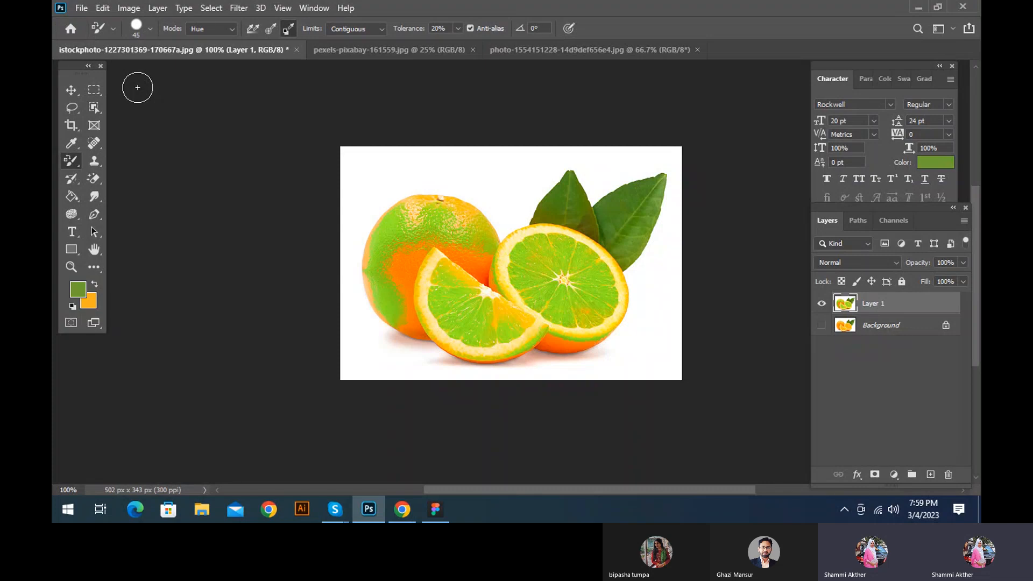
right_click(69, 163)
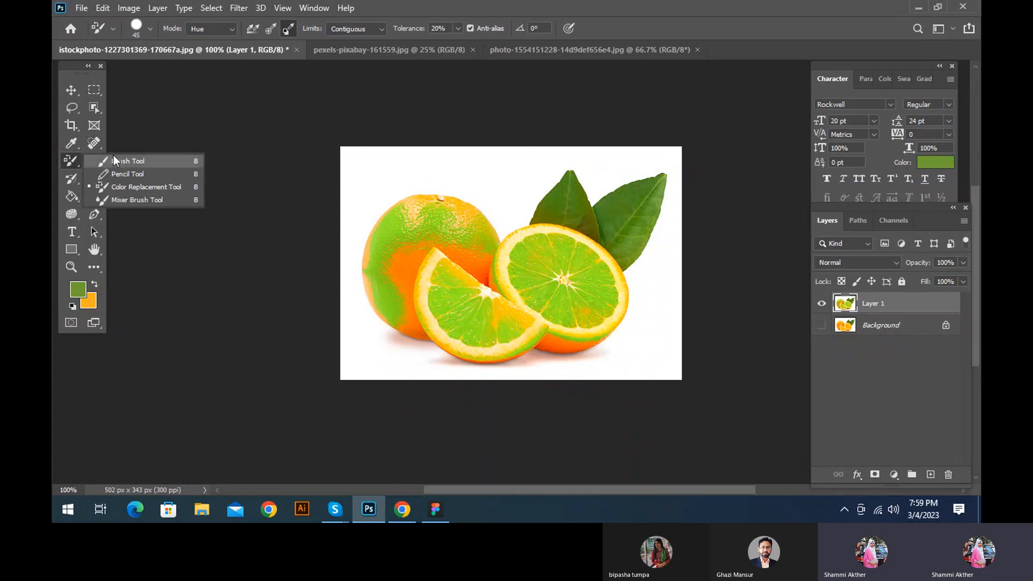
click(70, 167)
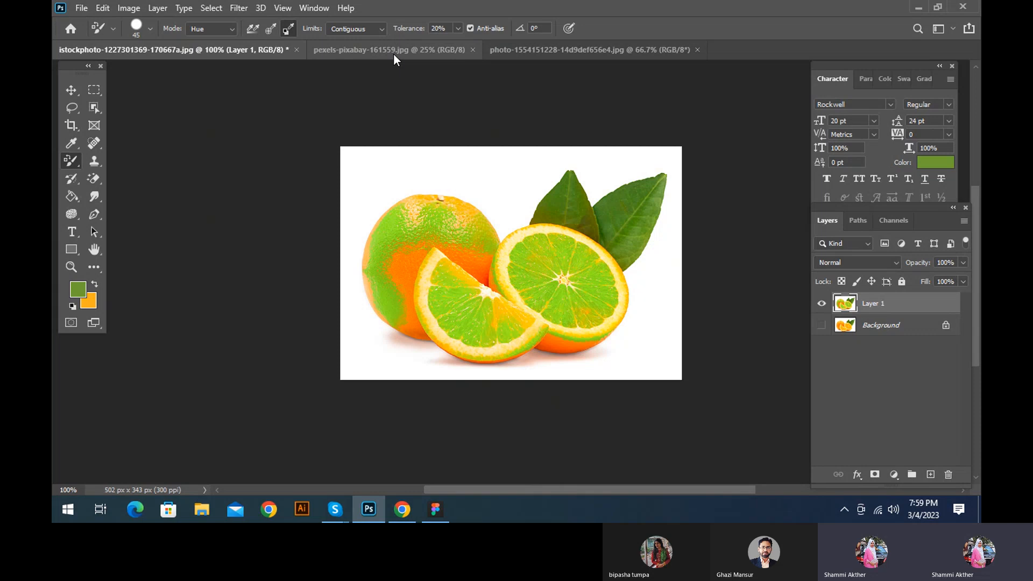
right_click(69, 162)
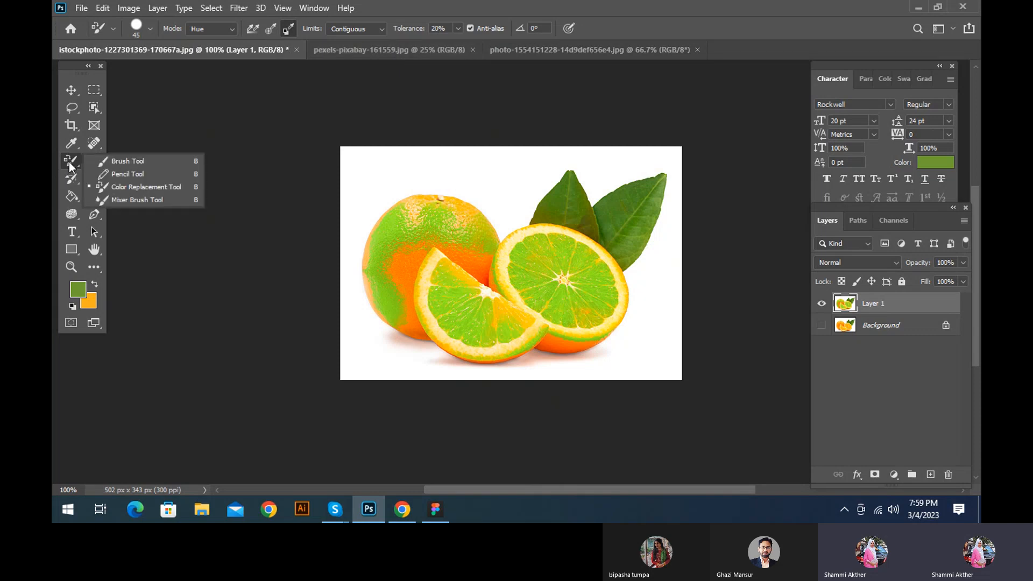
click(128, 202)
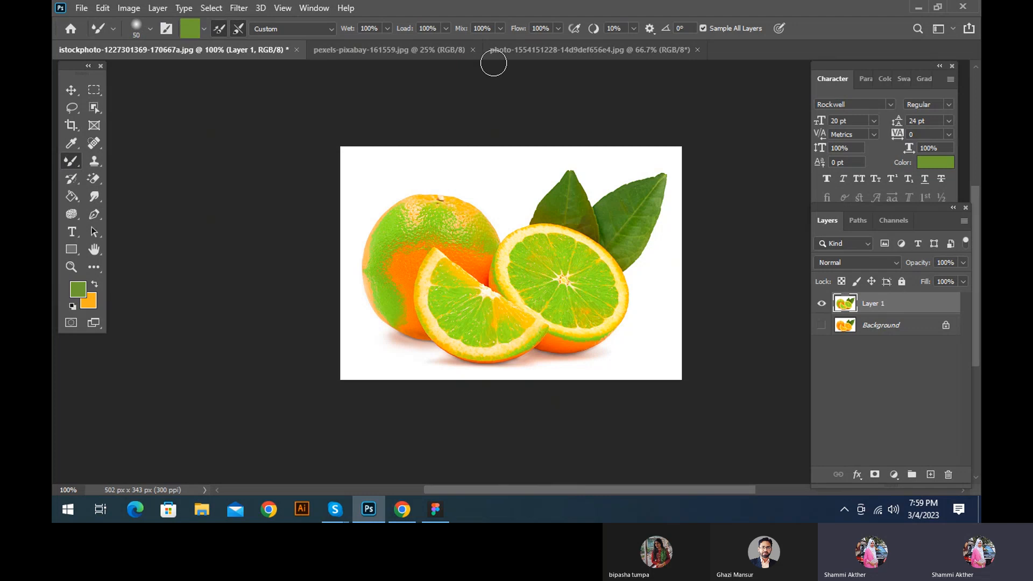
click(388, 48)
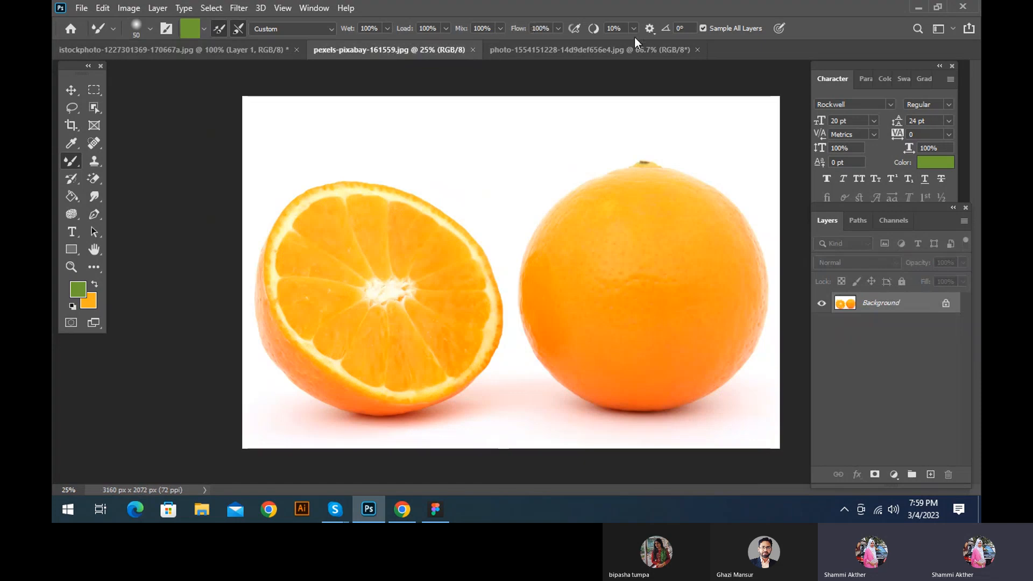
click(567, 51)
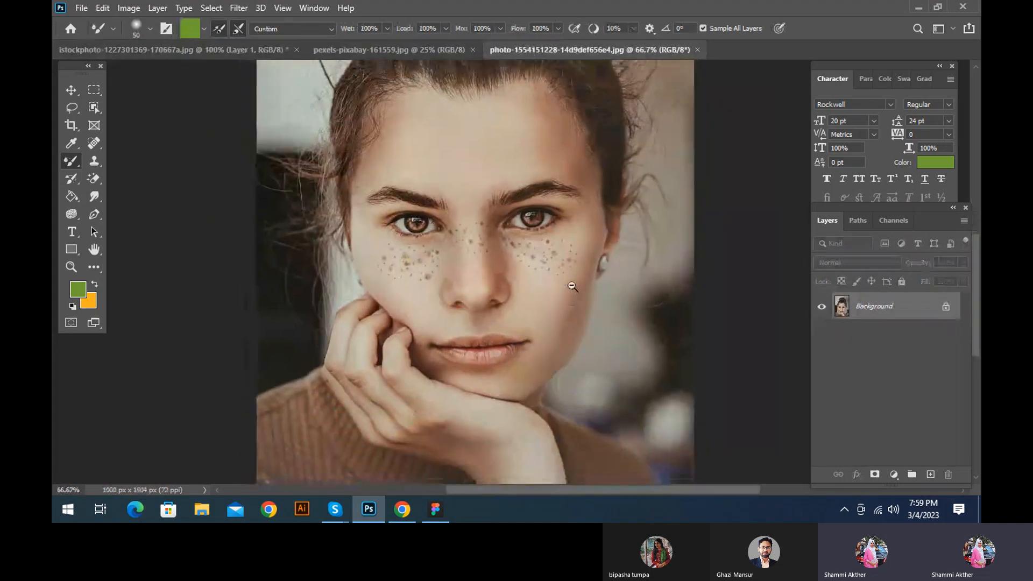
Duplicate the portrait's background layer, hide the original, and add a new empty layer above the copy
scroll(572, 284, down, 1)
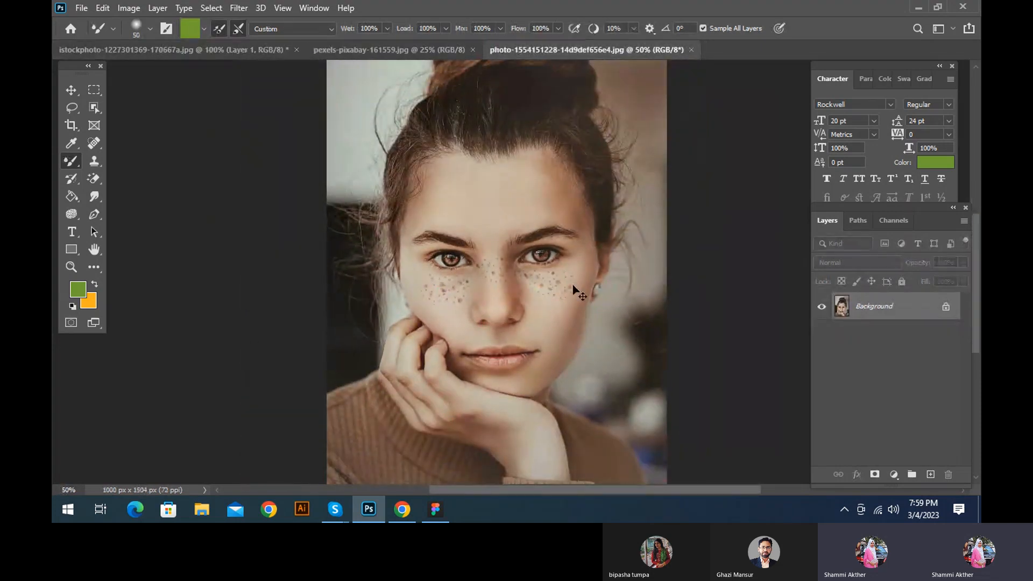
key(ctrl+j)
click(822, 334)
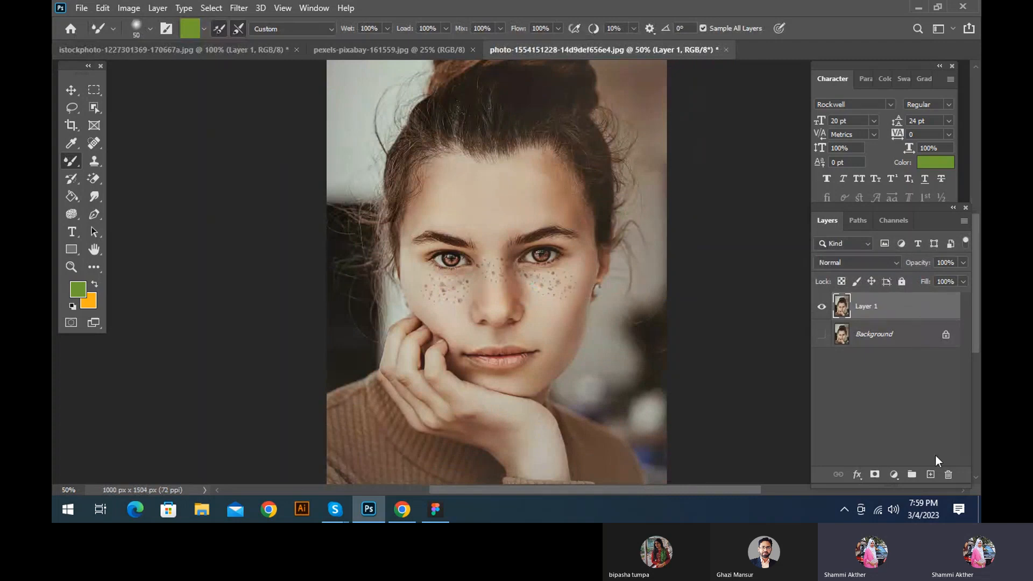
click(931, 474)
scroll(139, 60, up, 1)
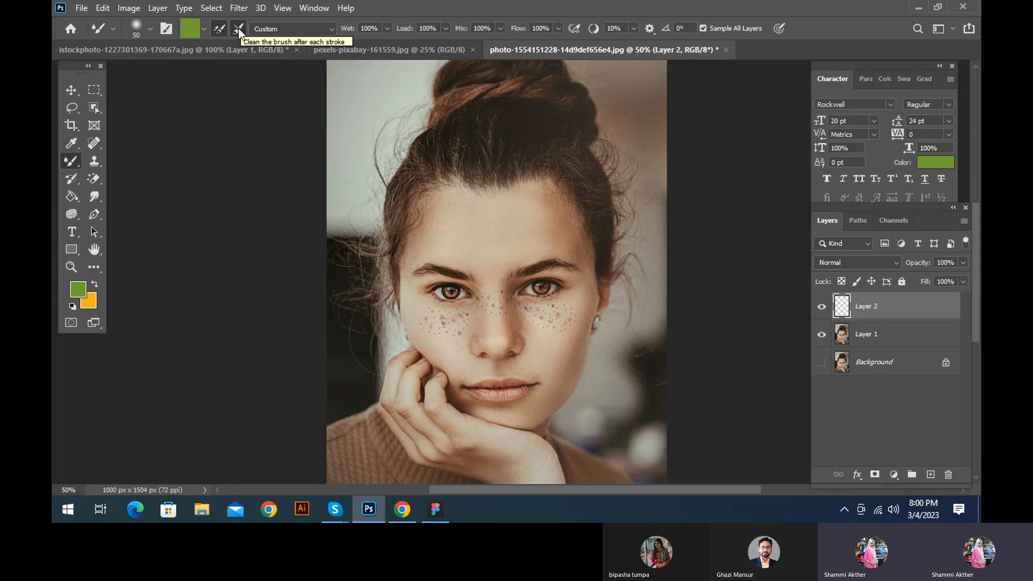
Set the foreground colour to the skin tone cec3b1 sampled from the freckled cheek and turn off loading the brush after each stroke
click(78, 289)
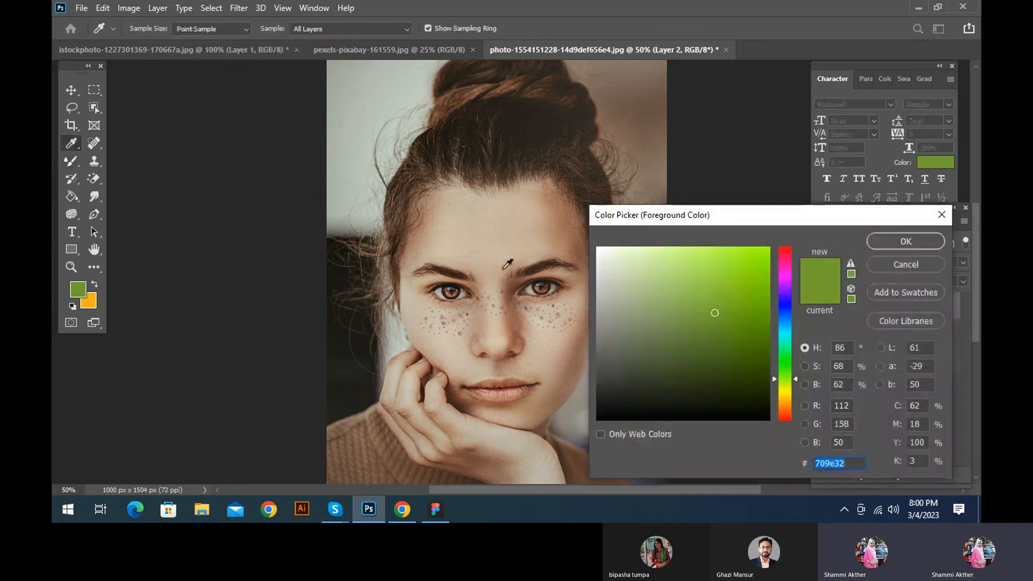
click(455, 326)
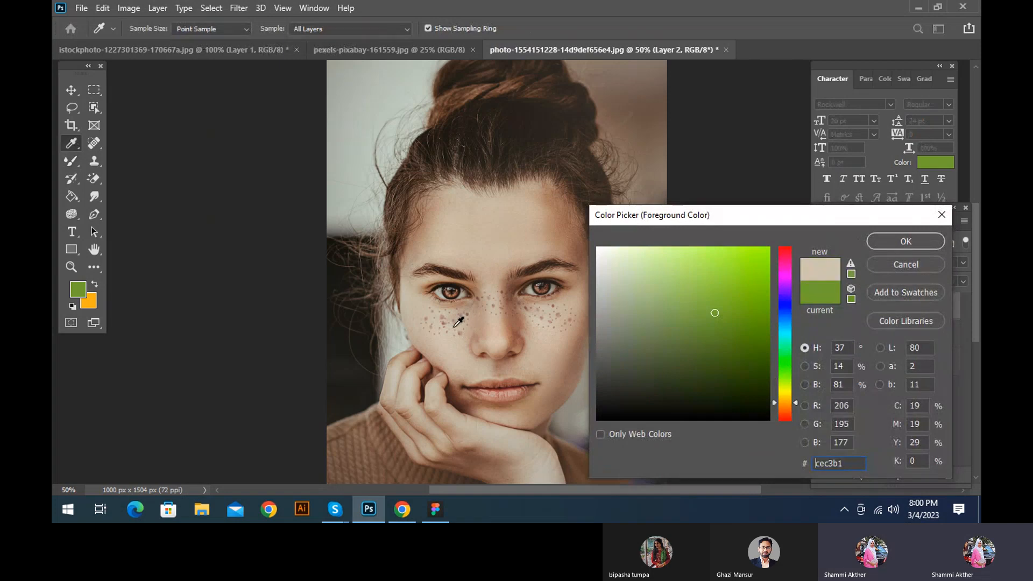
click(872, 243)
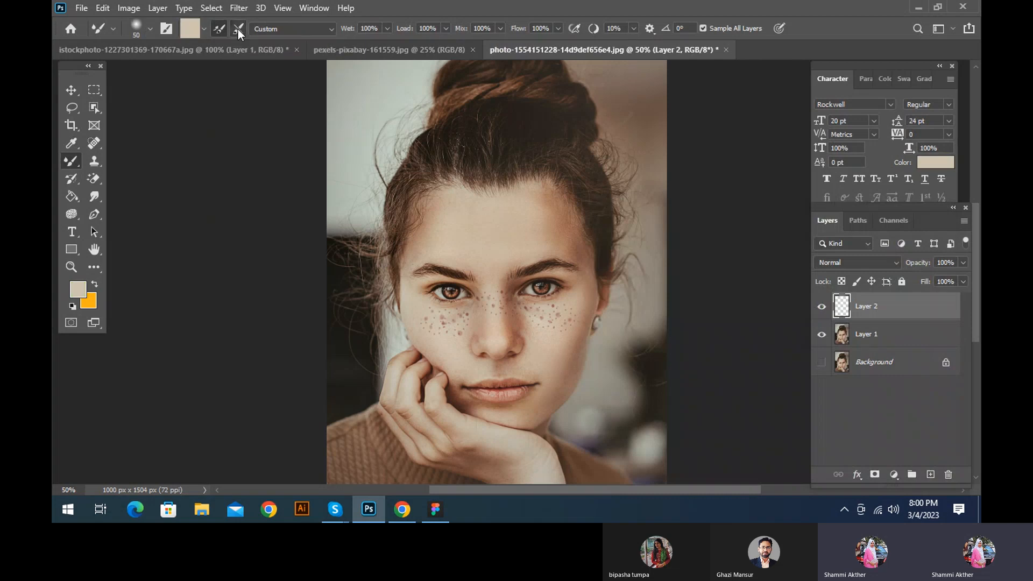
click(237, 29)
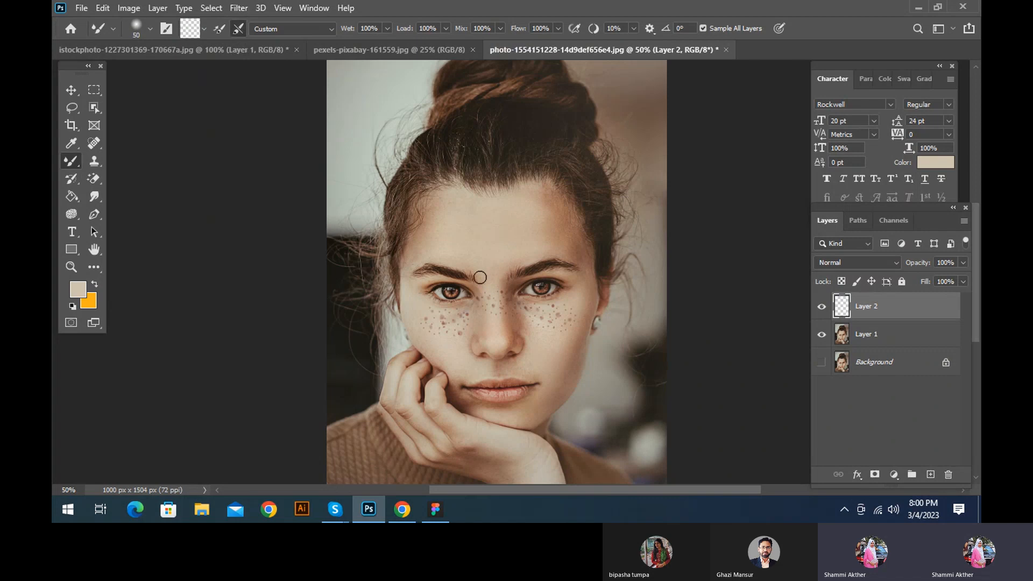
Set the Mixer Brush to Wet 42%, Load 38%, Mix 41% and Flow 42%, and blend away the freckles on the cheek above the hand
scroll(480, 277, down, 2)
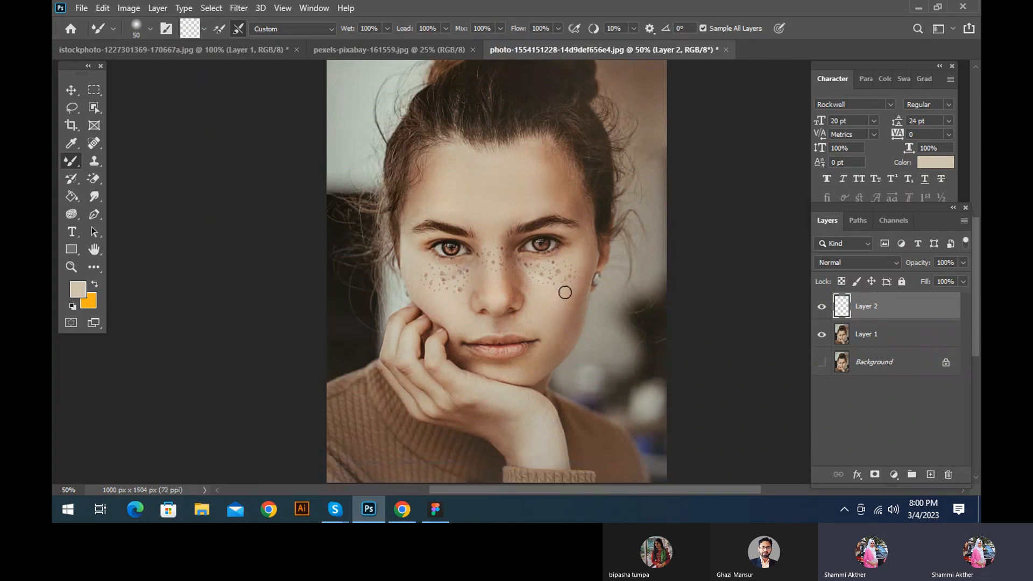
ctrl+click(499, 244)
ctrl+click(478, 312)
drag(349, 29, 311, 37)
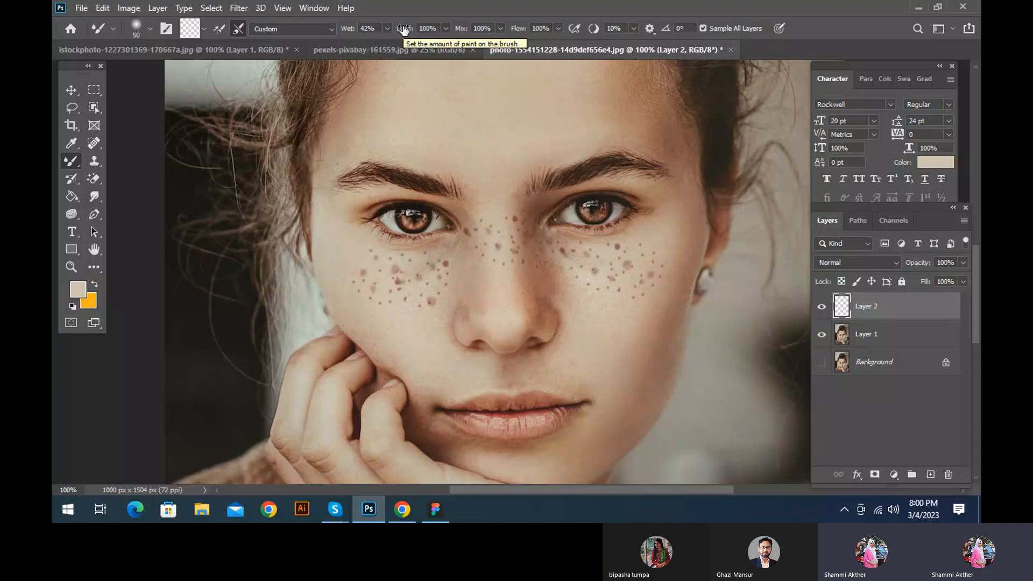
mouse_move(404, 29)
mouse_down()
mouse_move(359, 36)
mouse_move(385, 34)
mouse_up()
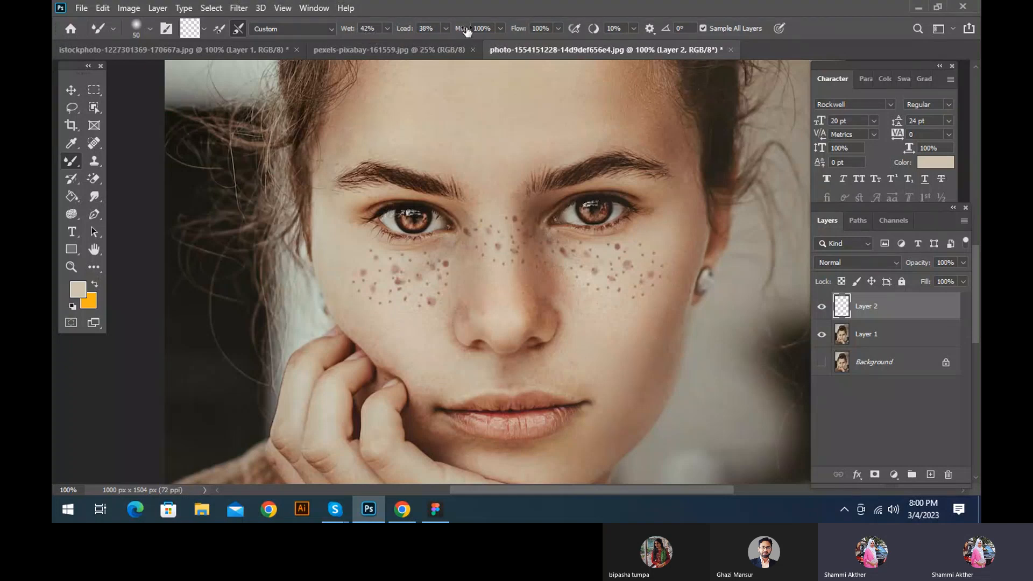
drag(467, 31, 427, 37)
drag(518, 28, 488, 31)
mouse_move(415, 297)
mouse_down()
mouse_move(444, 297)
mouse_move(377, 263)
mouse_up()
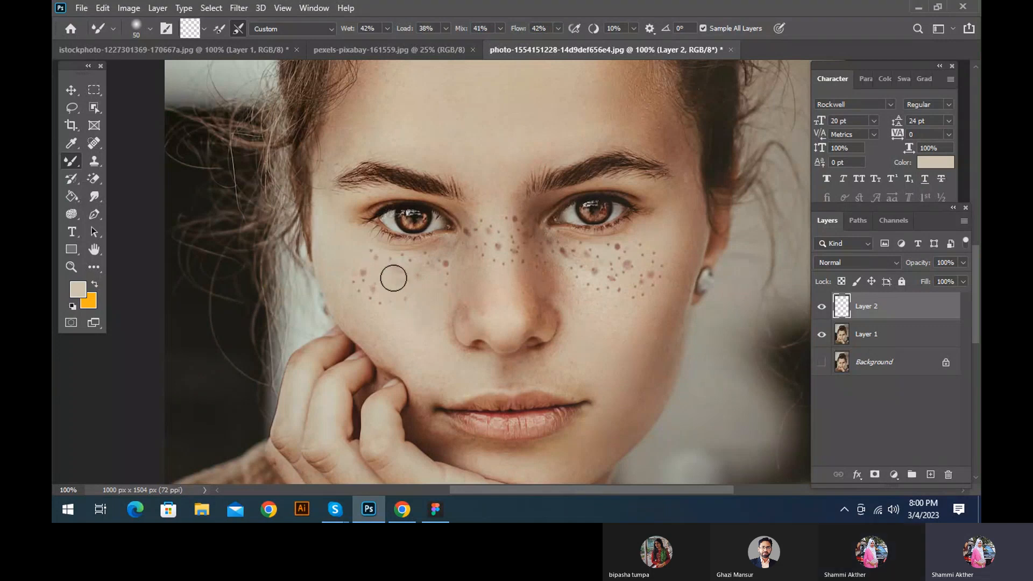
drag(393, 277, 381, 261)
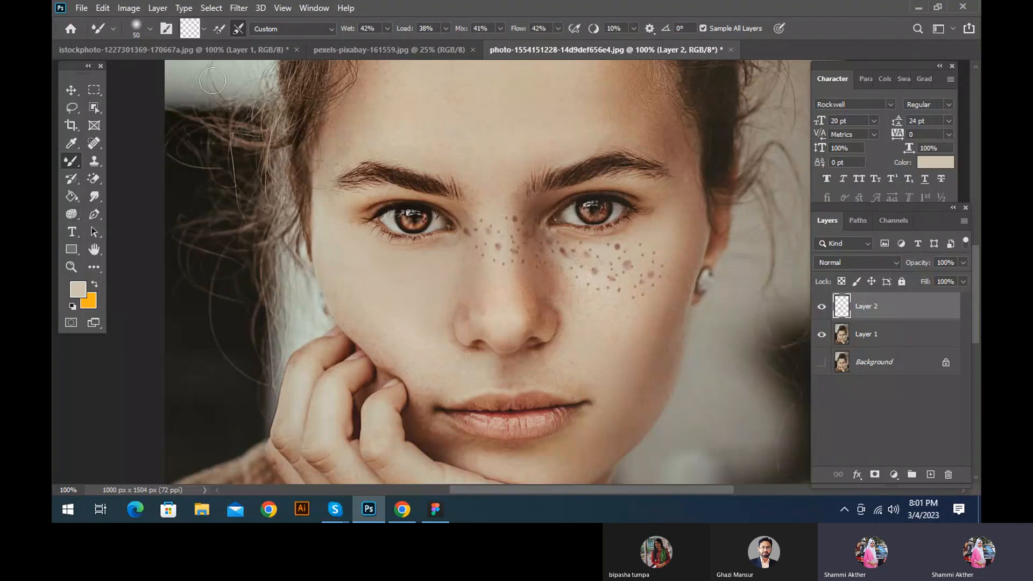
Set the foreground colour to the skin tone d0c7b5, try blending the freckles on the cheek beside the earring, and undo the last stroke
click(78, 292)
drag(693, 218, 768, 213)
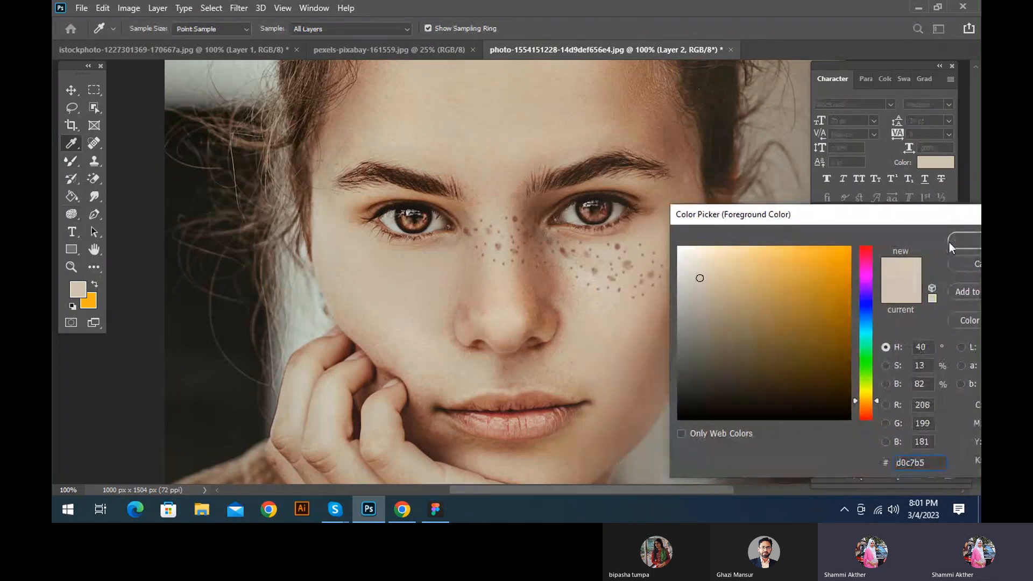
key(Return)
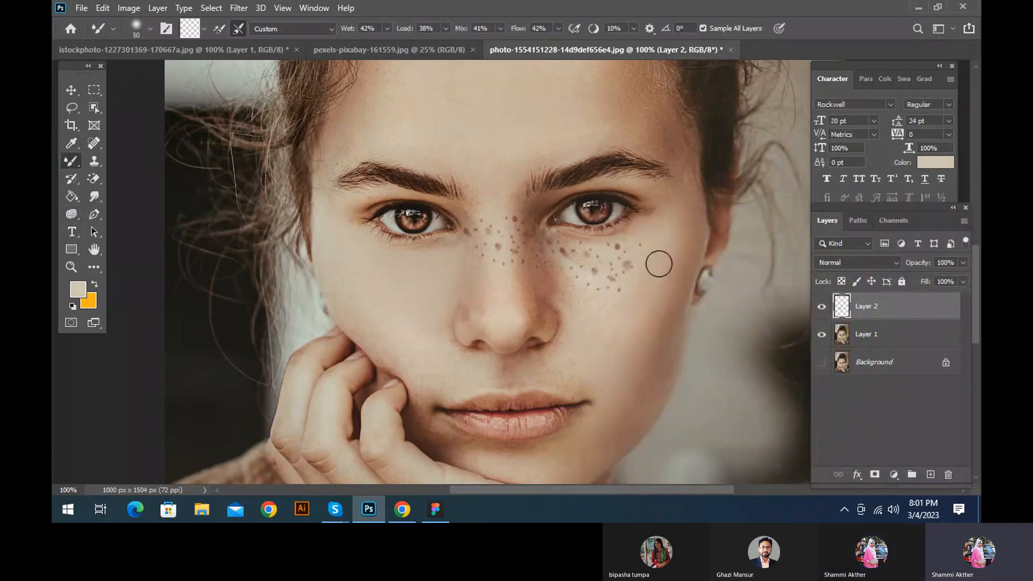
mouse_move(620, 281)
mouse_down()
mouse_move(626, 256)
mouse_move(562, 259)
mouse_move(584, 274)
mouse_up()
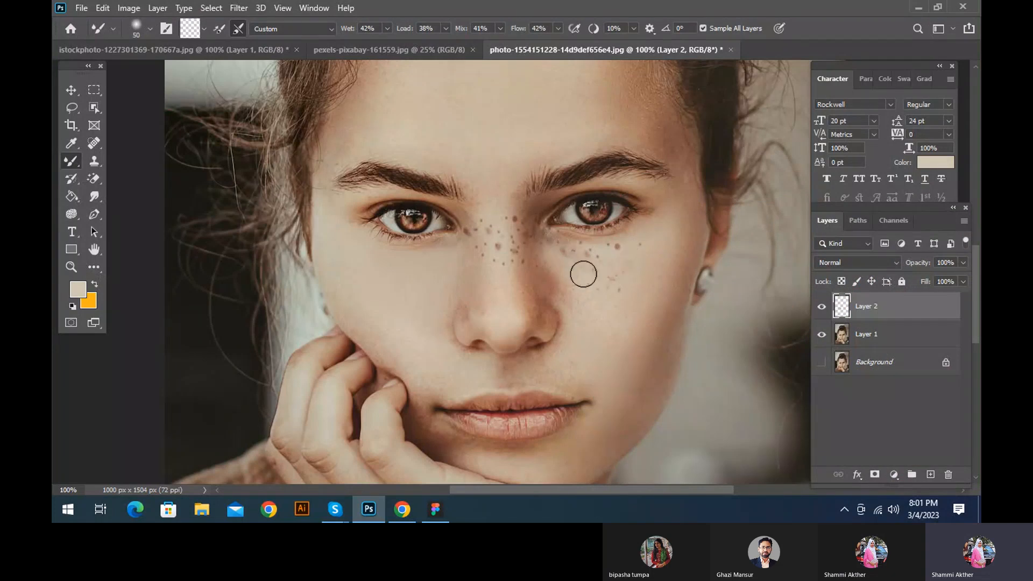
key(ctrl+z)
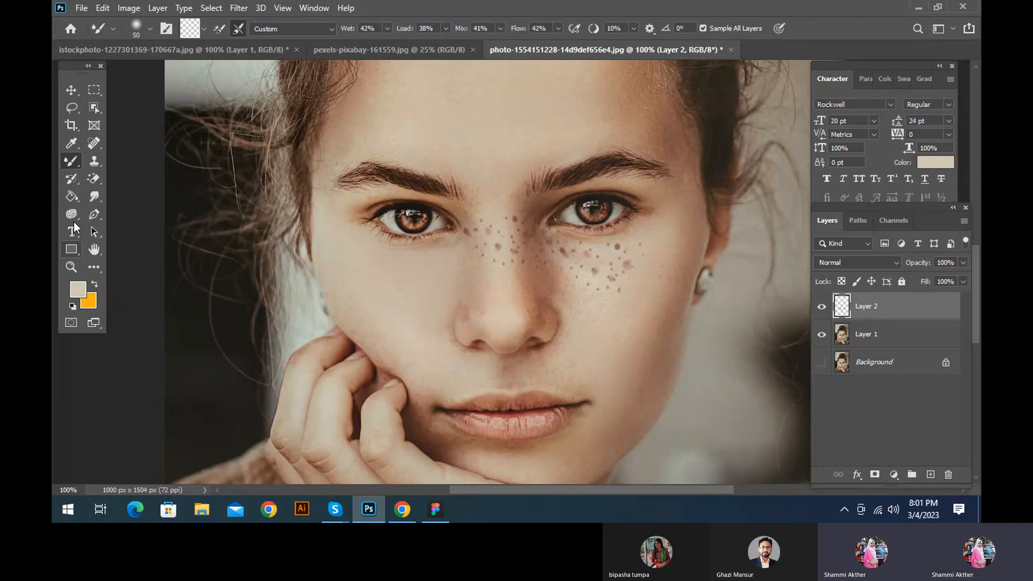
Sample a darker skin tone beside the nose as the foreground colour and blend away the remaining freckles on the cheek beside the earring
click(78, 290)
click(544, 278)
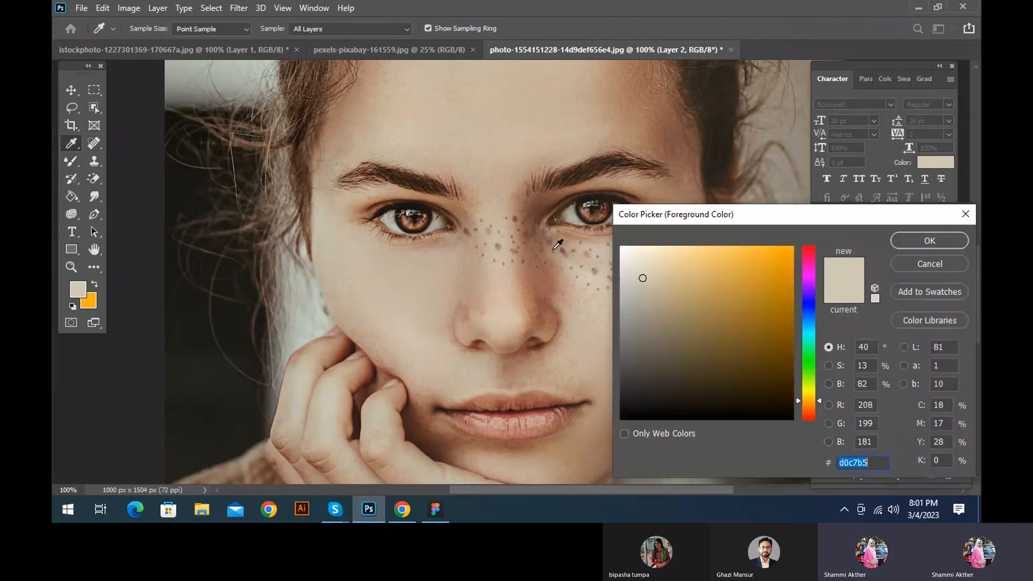
click(906, 239)
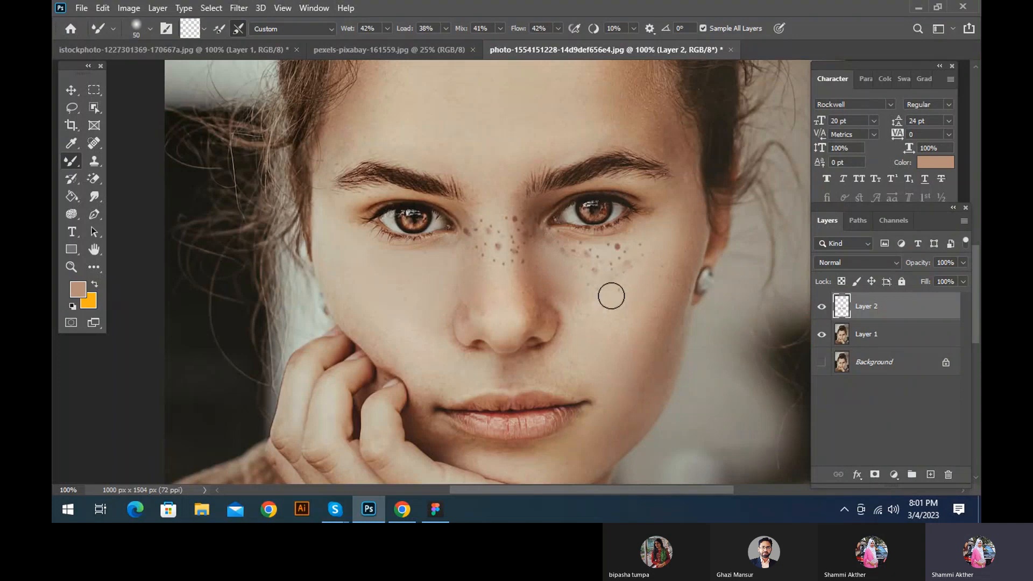
mouse_move(630, 250)
mouse_down()
mouse_move(576, 250)
mouse_move(553, 231)
mouse_move(589, 272)
mouse_move(600, 268)
mouse_up()
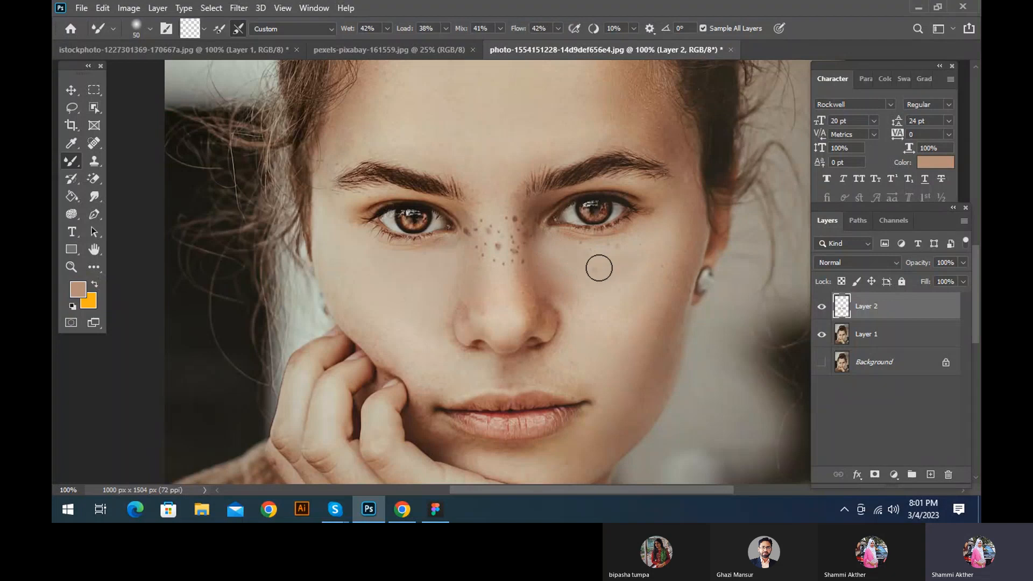
mouse_move(599, 268)
mouse_down()
mouse_move(584, 254)
mouse_move(570, 272)
mouse_up()
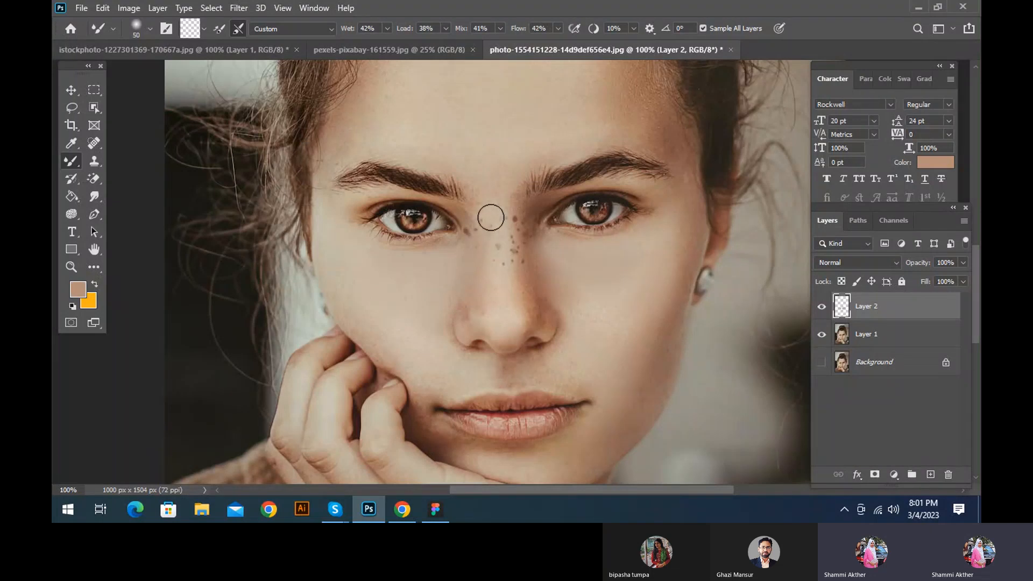
Blend away the remaining freckles along the nose bridge and near the inner eye corner with the Mixer Brush
drag(512, 224, 512, 270)
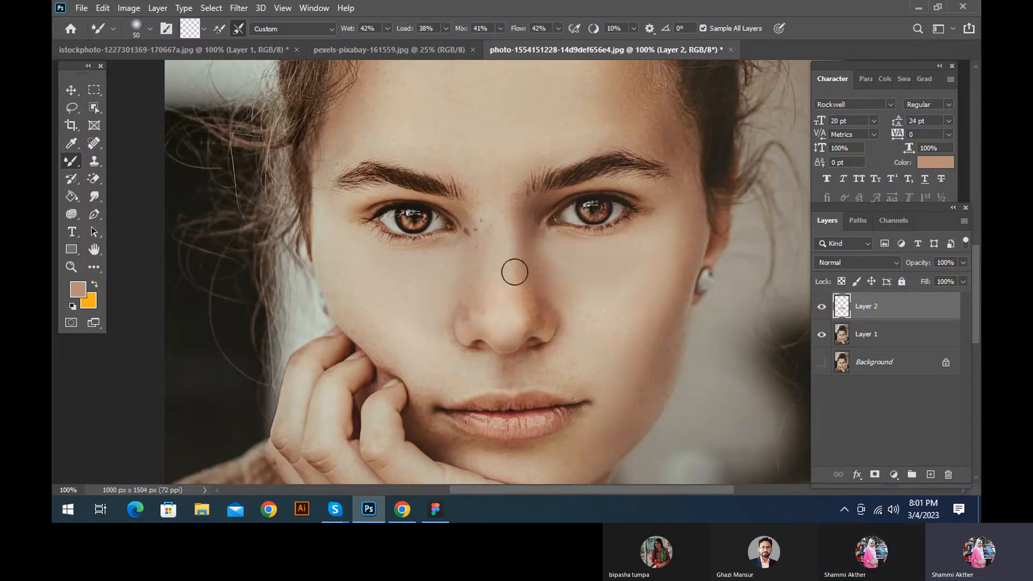
mouse_move(473, 219)
mouse_down()
mouse_move(477, 233)
mouse_move(466, 233)
mouse_up()
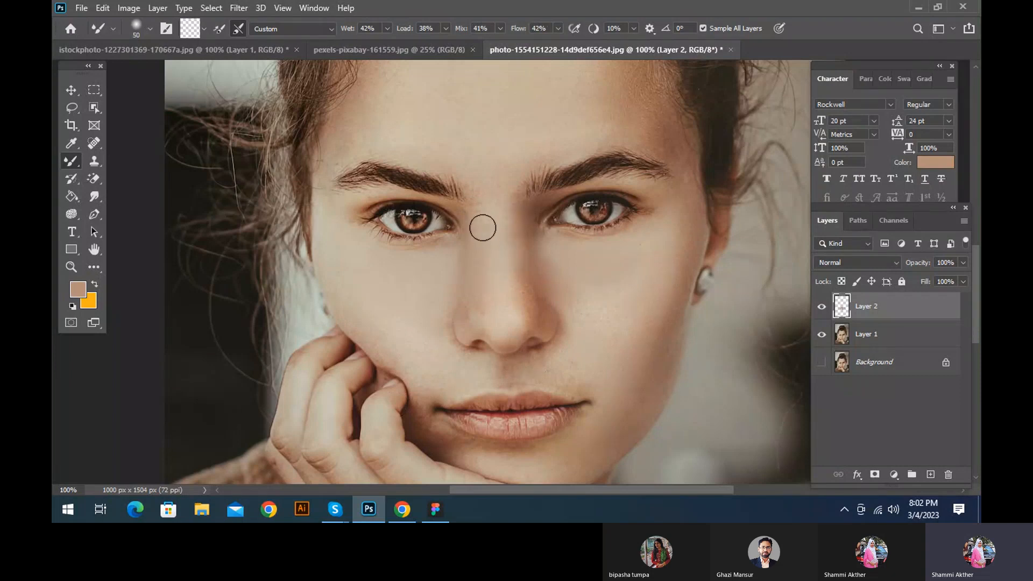
scroll(616, 272, up, 1)
scroll(619, 295, up, 1)
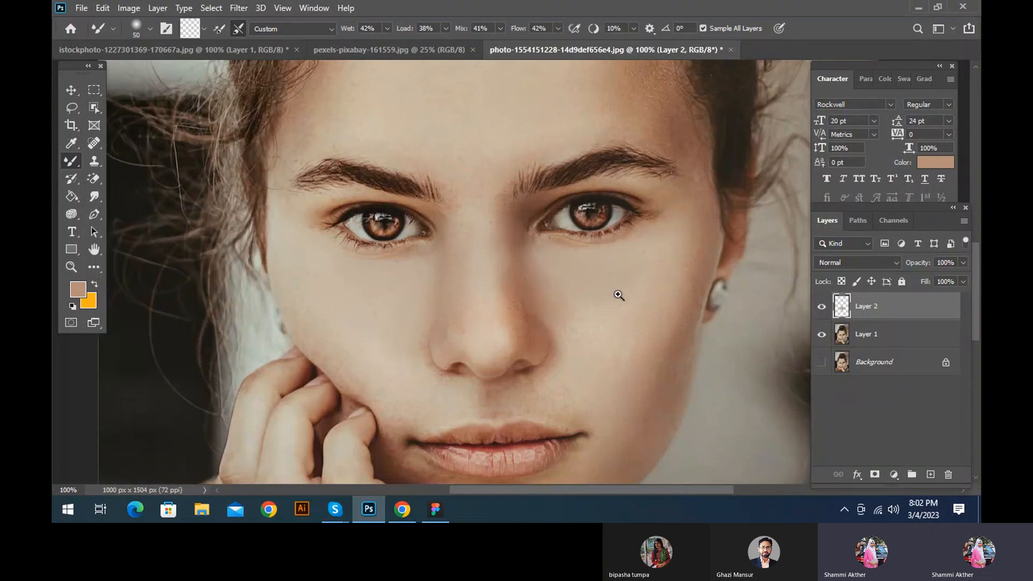
click(619, 295)
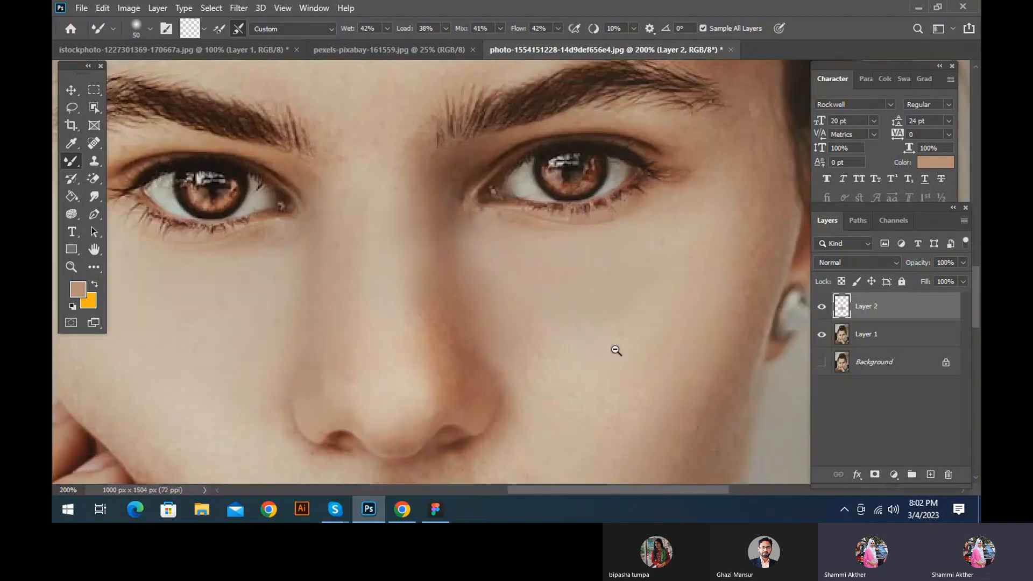
click(617, 350)
click(582, 358)
click(581, 358)
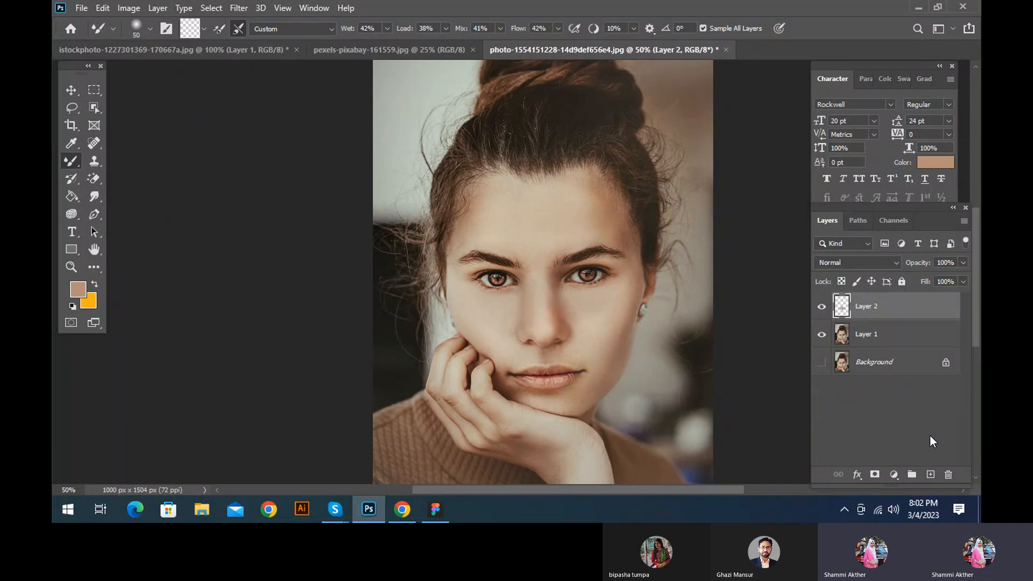
Revert the portrait document to its last saved state
click(81, 7)
click(96, 182)
ctrl+click(652, 370)
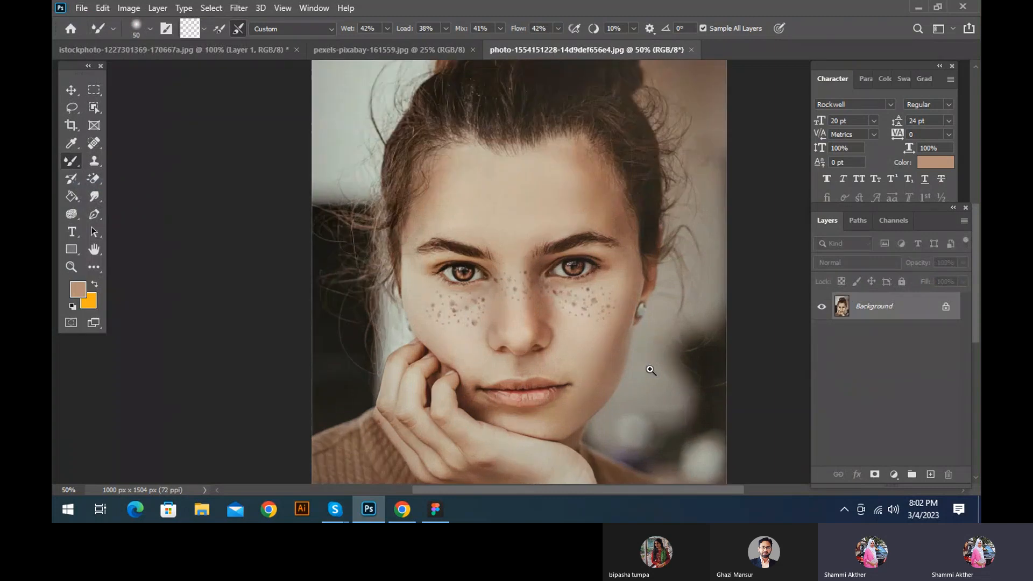
Duplicate the portrait's Background layer and add a new empty layer above the copy
ctrl+click(652, 370)
key(ctrl+j)
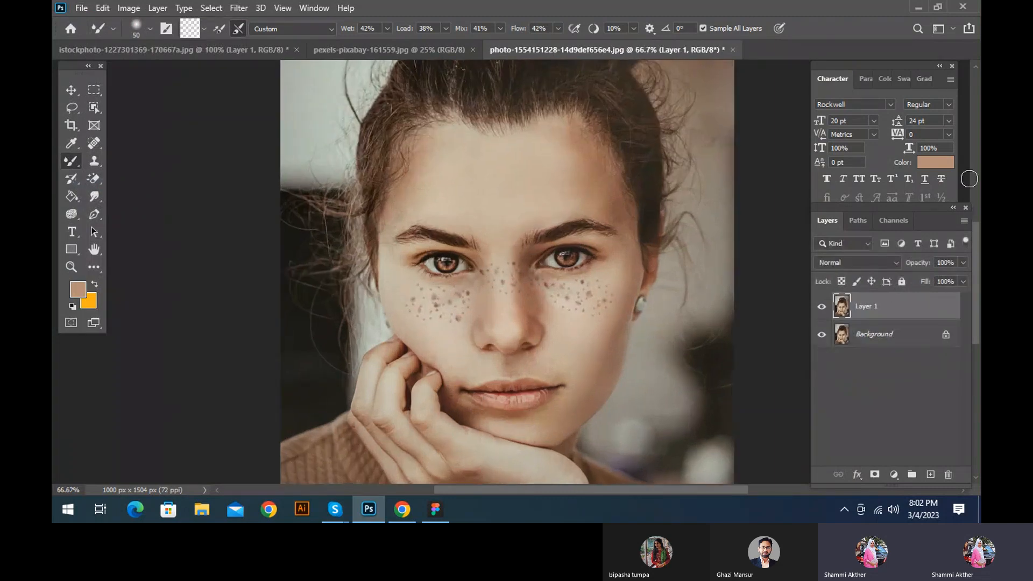
click(931, 474)
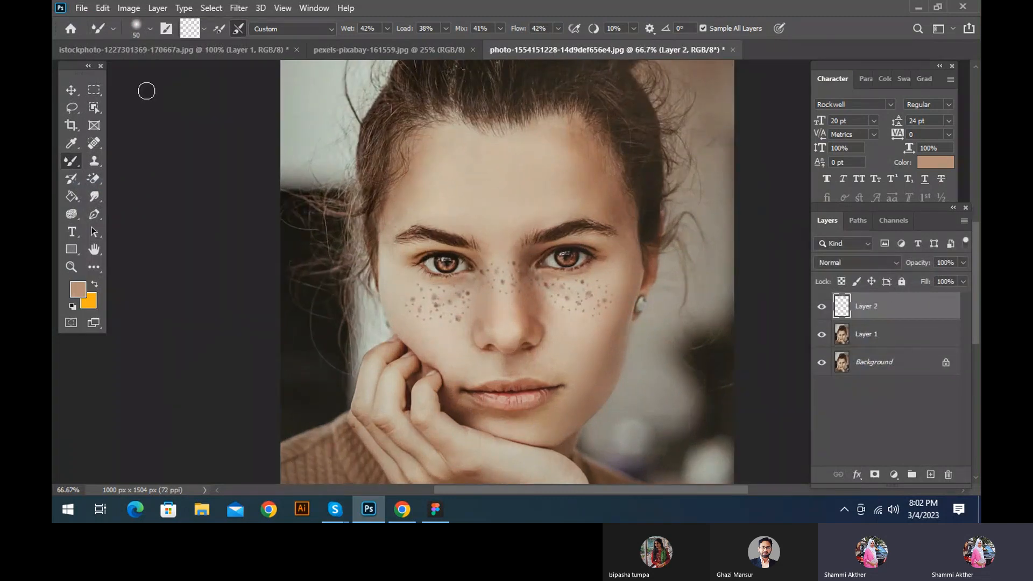
Turn on loading the Mixer Brush after each stroke and sample skin tone cdc0ad from the freckled cheek above the hand as its colour
click(218, 28)
key(i)
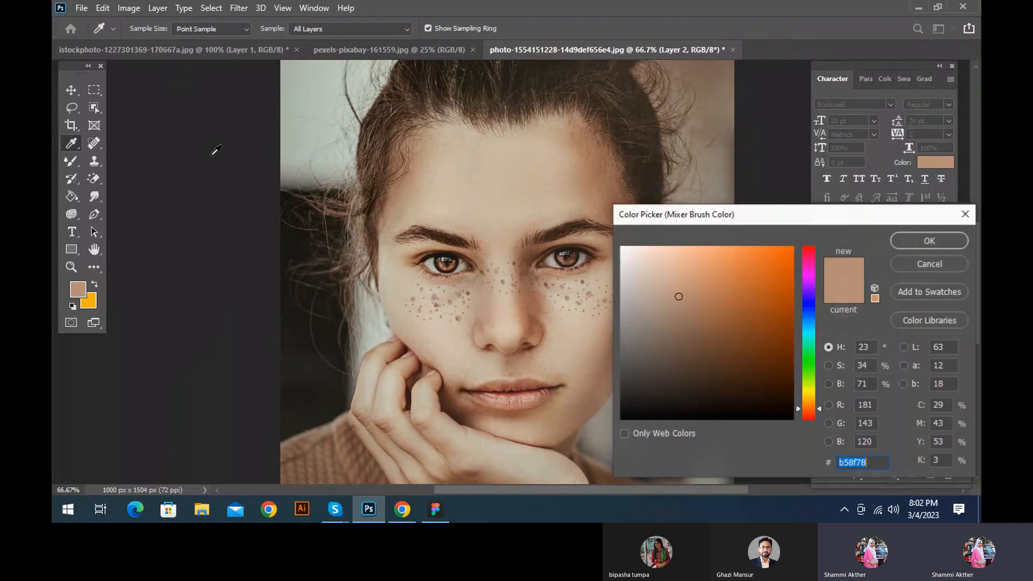
click(426, 310)
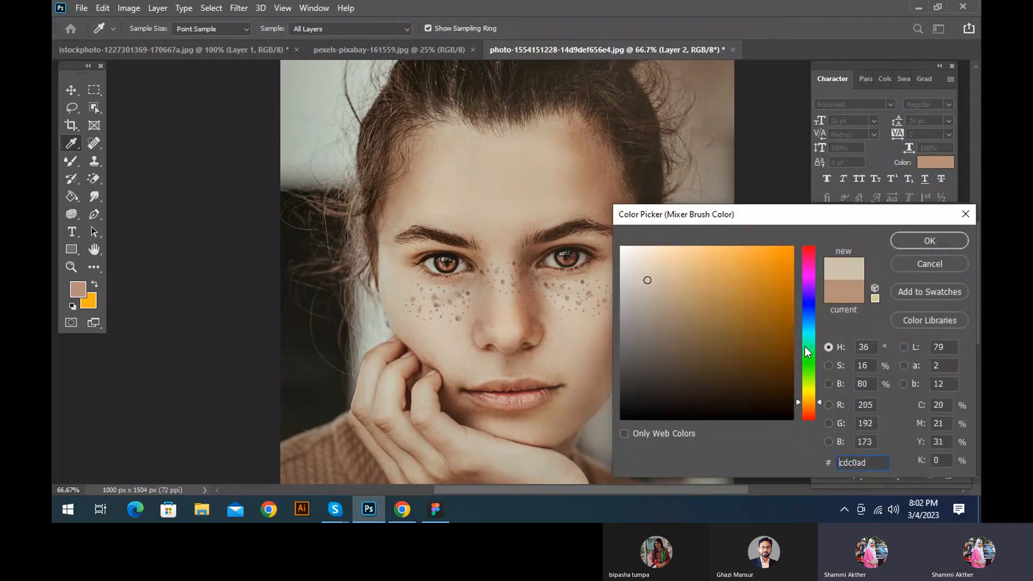
click(923, 242)
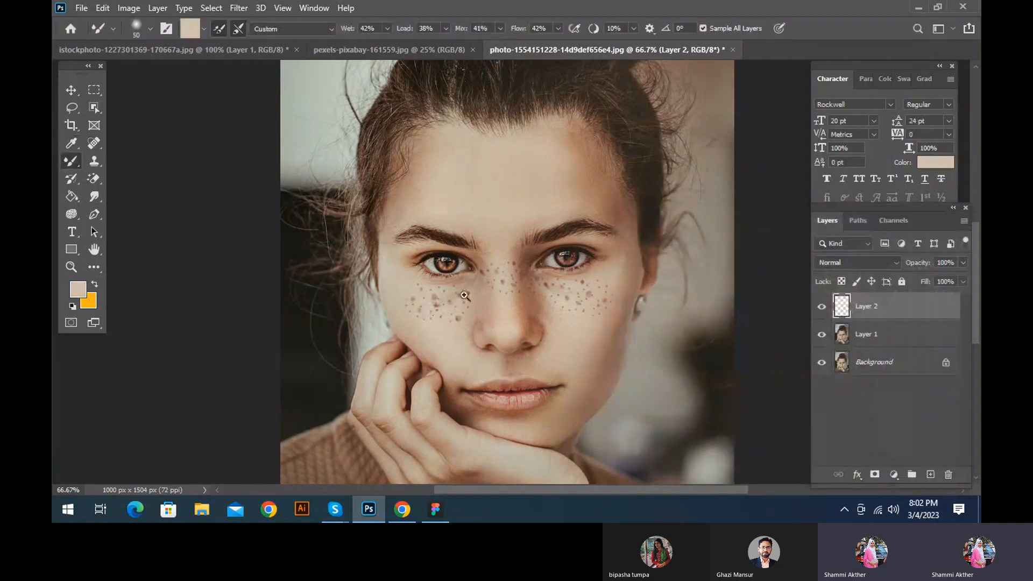
Blend away the freckles on the cheek above the hand and along the nose bridge on the empty layer
click(465, 295)
click(464, 296)
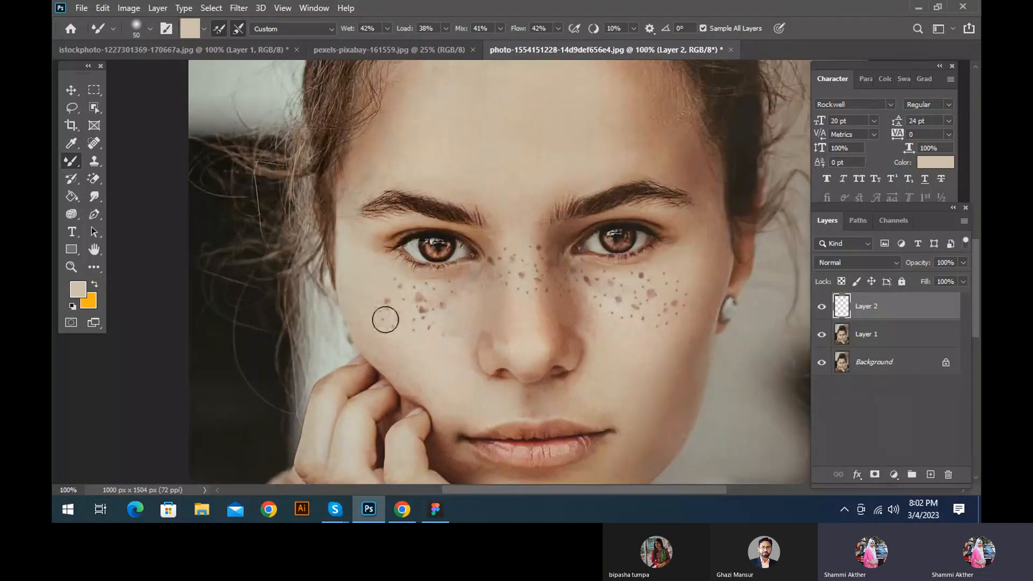
mouse_move(385, 320)
mouse_down()
mouse_move(460, 288)
mouse_move(435, 303)
mouse_move(385, 301)
mouse_move(441, 310)
mouse_move(390, 295)
mouse_move(458, 342)
mouse_move(413, 286)
mouse_move(441, 292)
mouse_up()
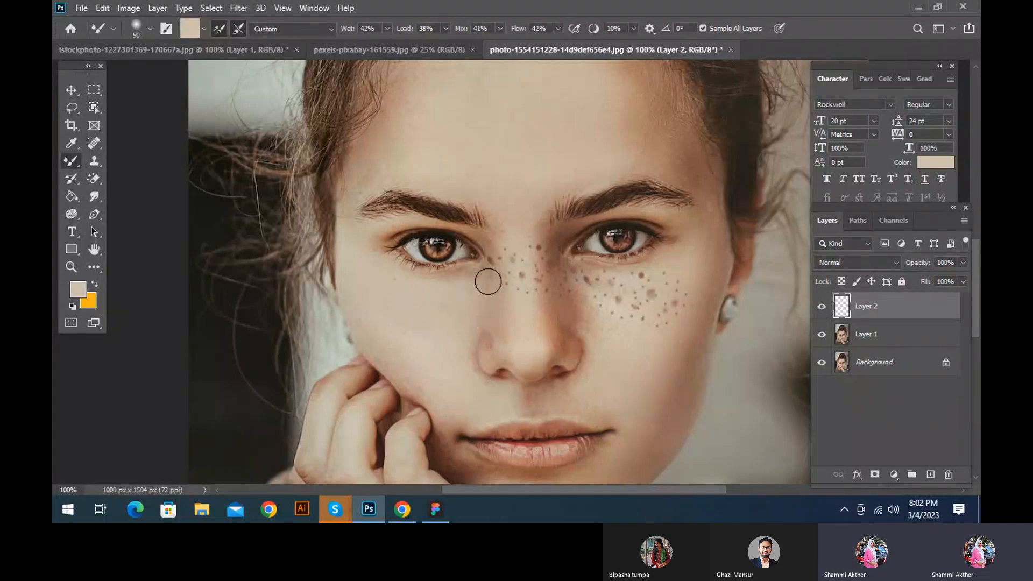
mouse_move(506, 254)
mouse_down()
mouse_move(511, 306)
mouse_move(522, 262)
mouse_move(535, 286)
mouse_move(531, 247)
mouse_move(516, 286)
mouse_move(493, 264)
mouse_move(529, 295)
mouse_up()
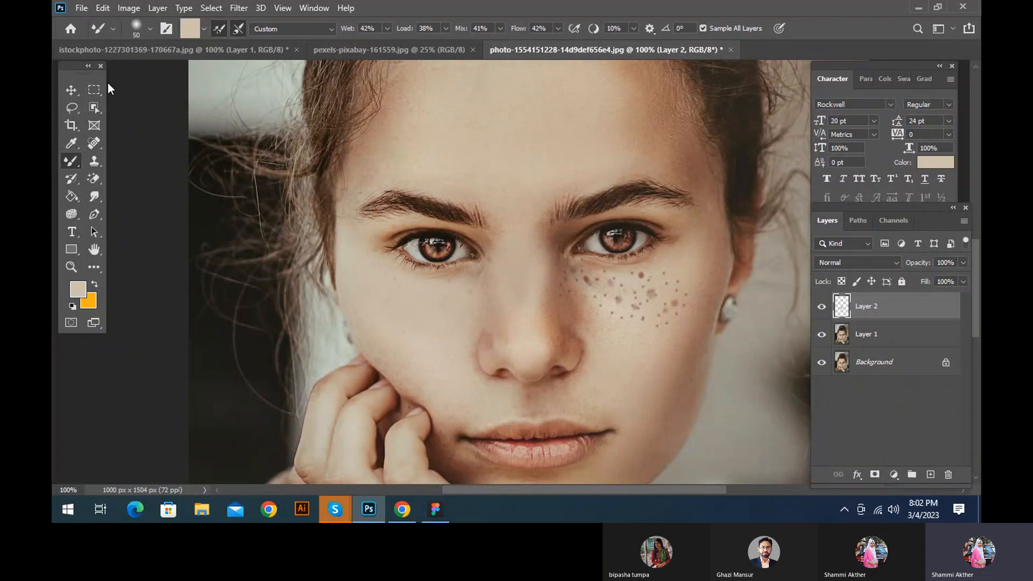
Sample a warmer skin tone beside the nose as the Mixer Brush colour and blend away the freckles on the cheek beside the earring
click(190, 28)
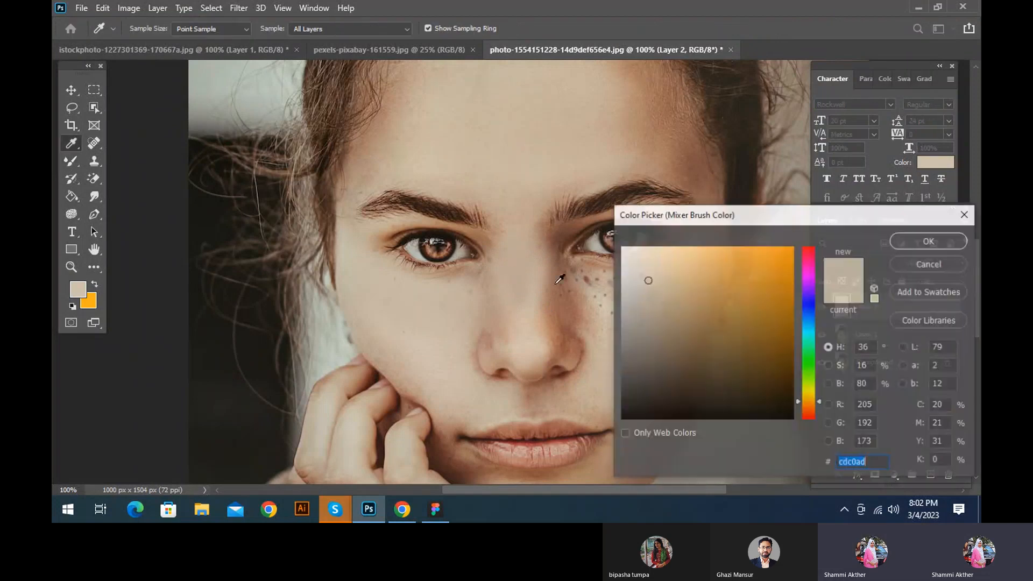
click(590, 306)
click(930, 241)
drag(593, 284, 574, 273)
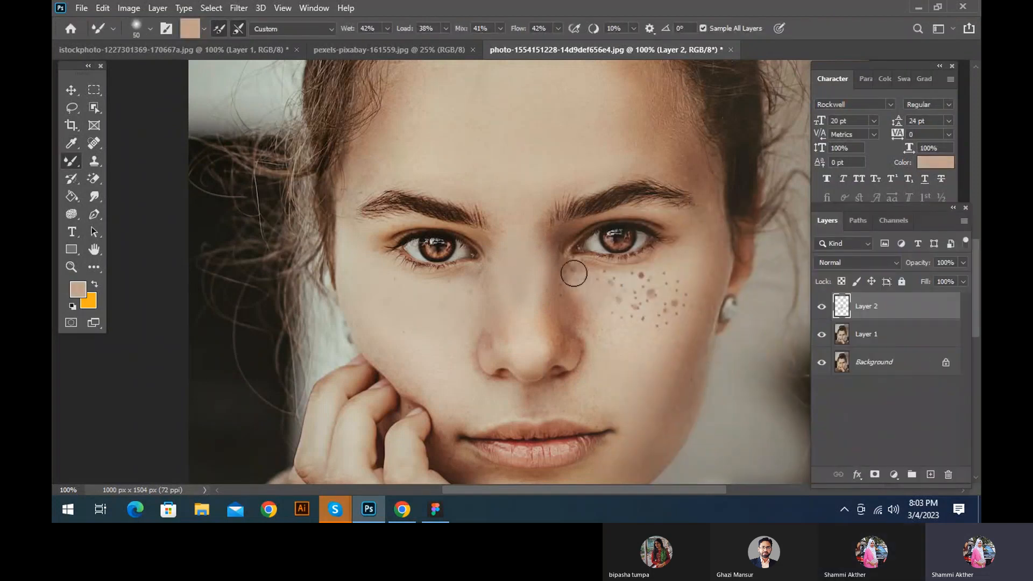
mouse_move(679, 312)
mouse_down()
mouse_move(637, 337)
mouse_move(666, 297)
mouse_move(671, 324)
mouse_move(684, 302)
mouse_move(676, 309)
mouse_move(672, 282)
mouse_move(634, 310)
mouse_move(603, 283)
mouse_move(612, 280)
mouse_move(655, 275)
mouse_move(619, 292)
mouse_move(627, 330)
mouse_up()
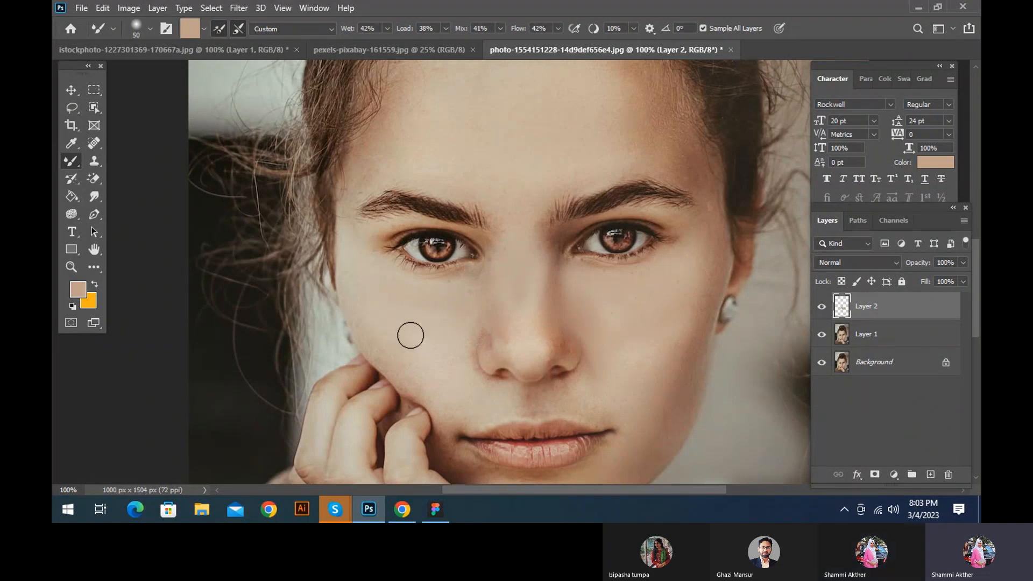
Examine the retouched skin across the whole portrait, first at 33.3% and again at 50% magnification
alt+click(675, 370)
scroll(675, 371, down, 3)
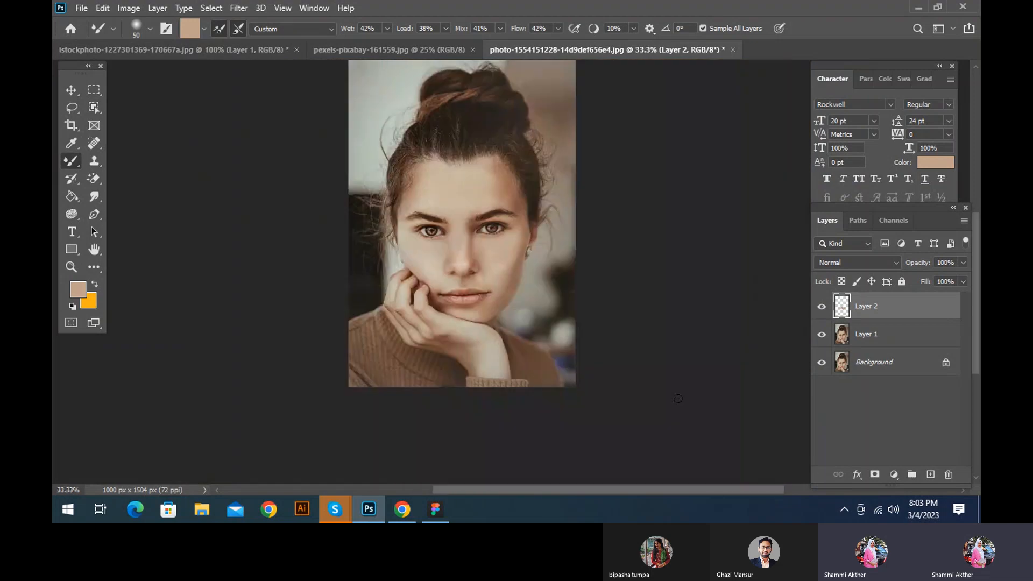
drag(479, 256, 523, 374)
scroll(526, 374, down, 2)
scroll(526, 374, down, 2)
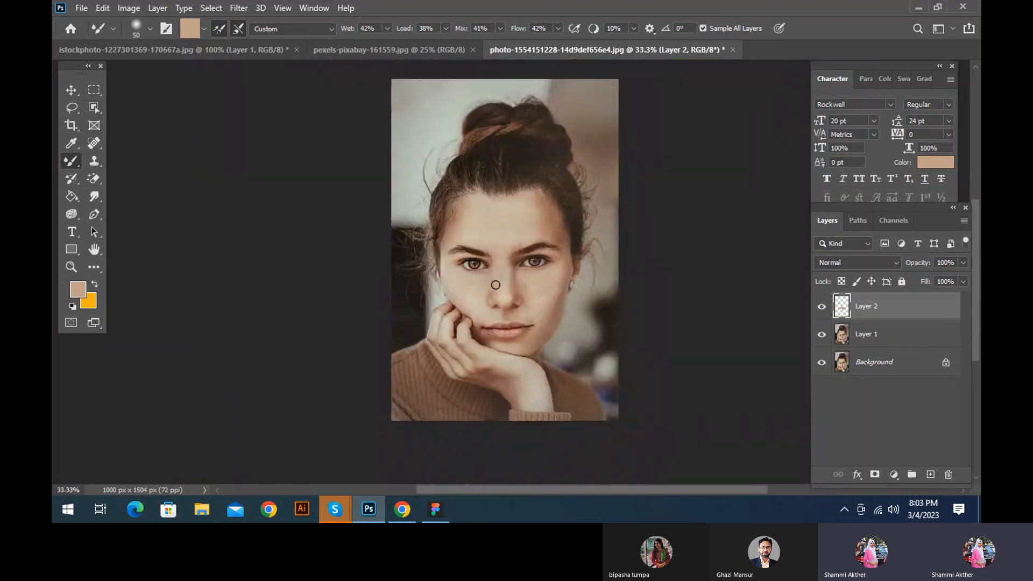
scroll(497, 355, down, 2)
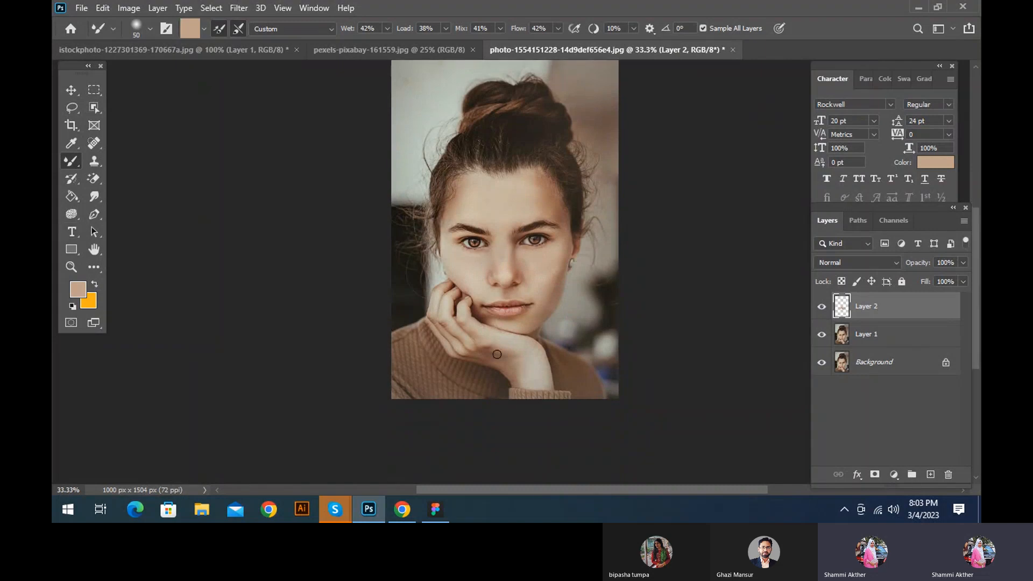
ctrl+click(556, 267)
scroll(556, 280, up, 4)
scroll(566, 357, down, 1)
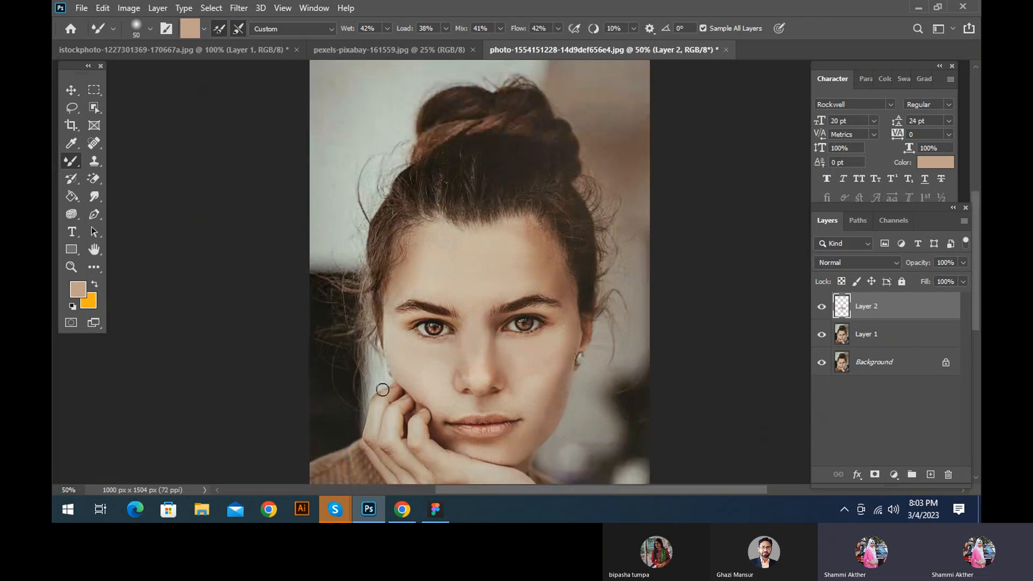
Display the list of brush tools grouped with the Mixer Brush Tool
right_click(63, 162)
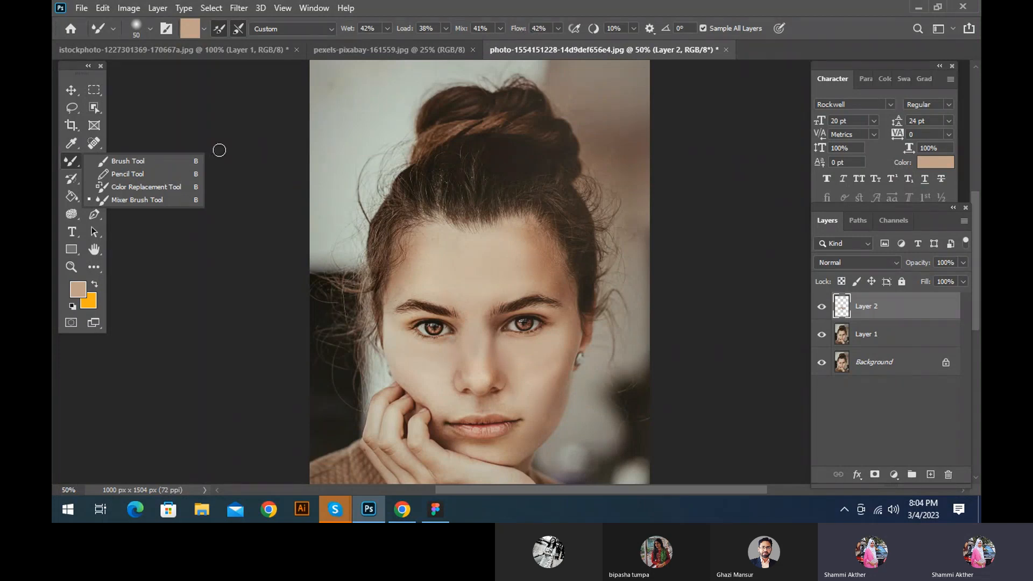
scroll(313, 258, down, 1)
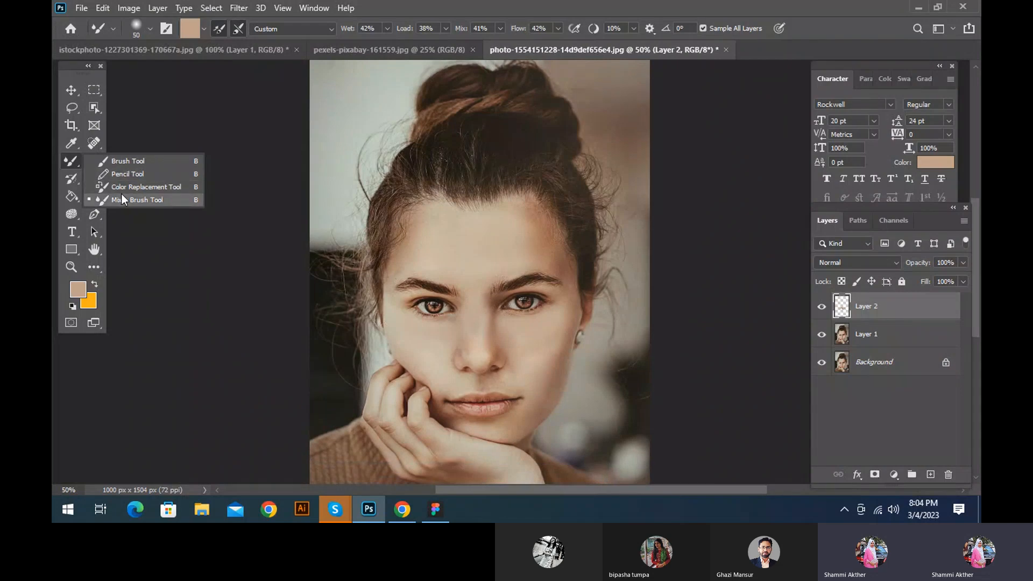